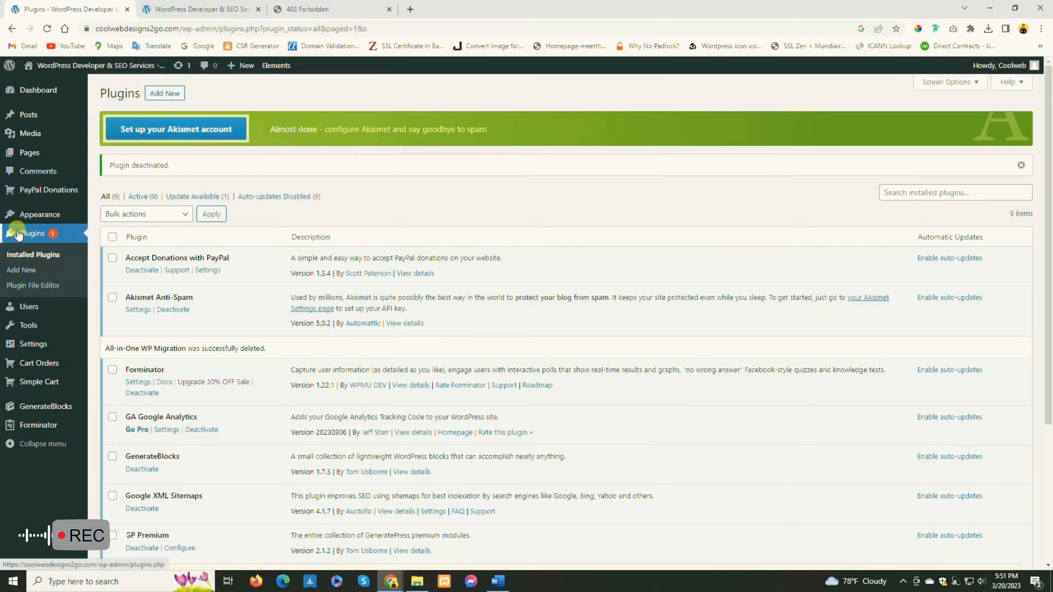
- Search the plugin directory for "migration", then install and activate All-in-One WP Migration
{"action": "left_click", "coordinate": [21, 270]}
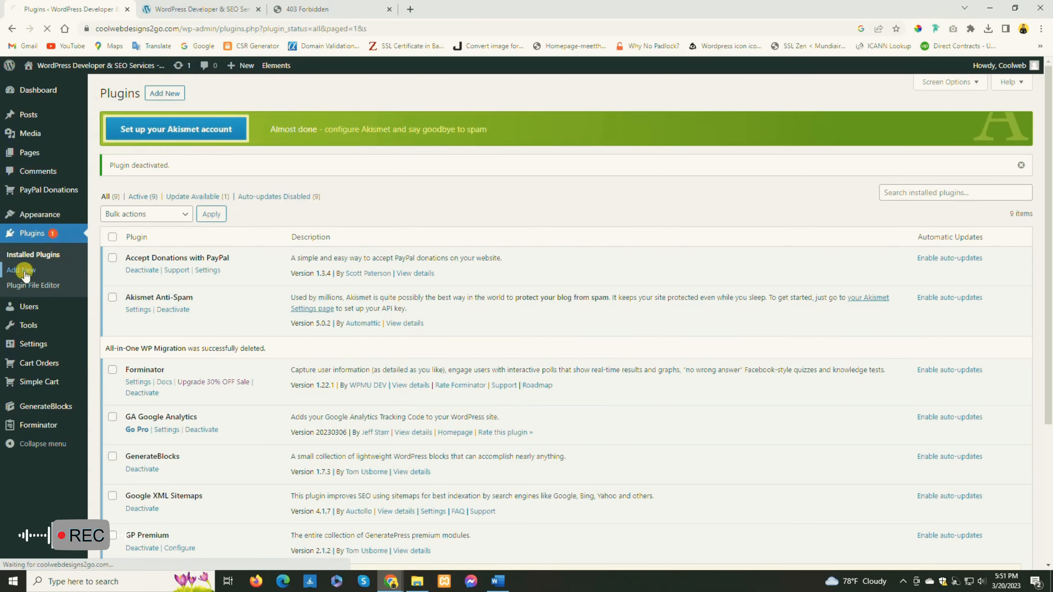
{"action": "left_click", "coordinate": [901, 125]}
{"action": "type", "text": "migration"}
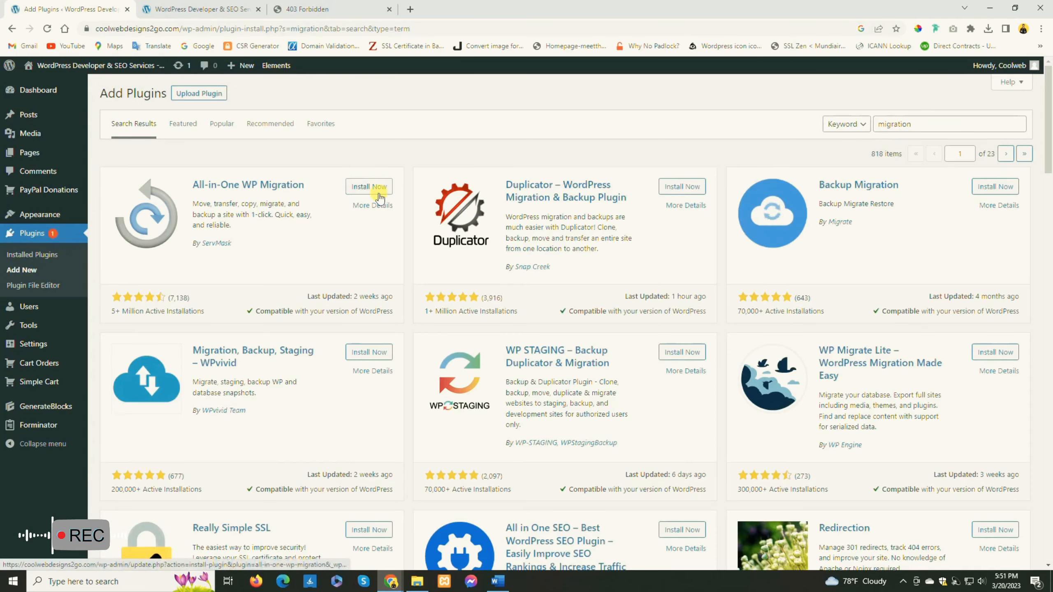
{"action": "left_click", "coordinate": [369, 187]}
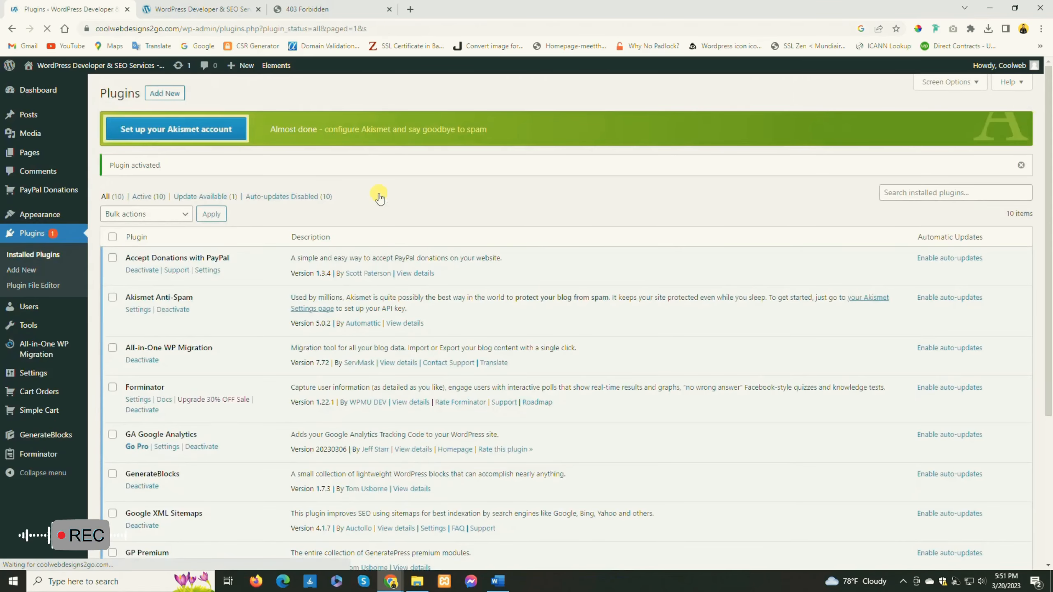
- View the Export and Import pages of All-in-One WP Migration
{"action": "mouse_move", "coordinate": [62, 348]}
{"action": "left_click", "coordinate": [105, 349]}
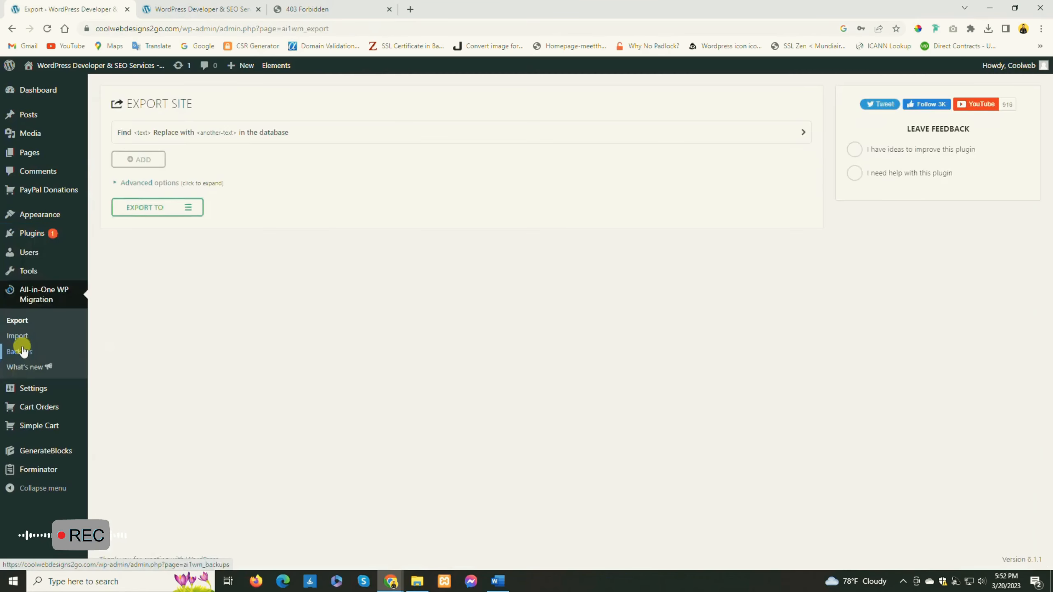
{"action": "left_click", "coordinate": [23, 341]}
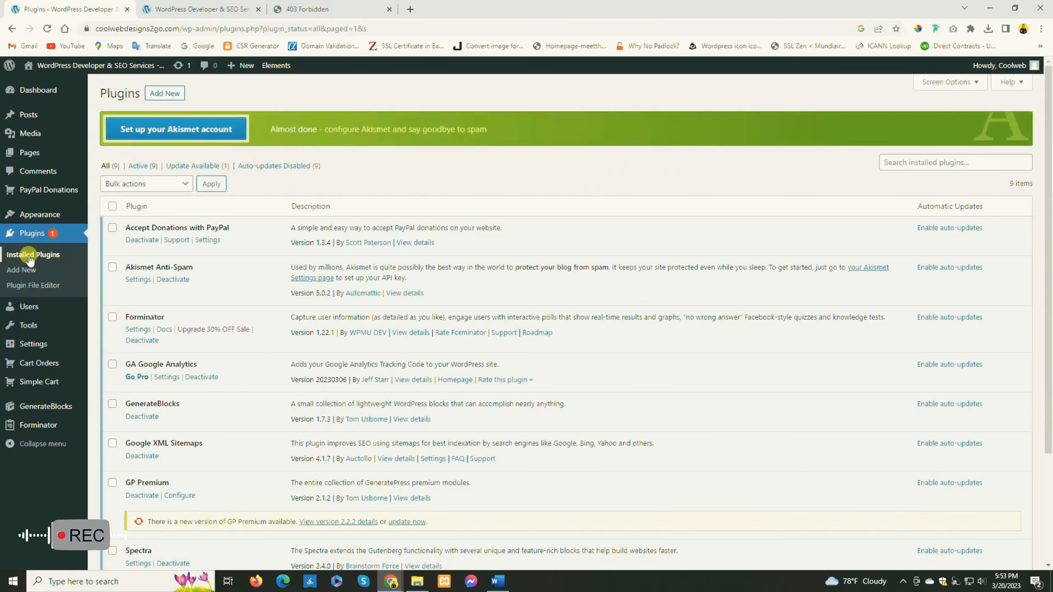
- Install and activate the plugin from the uploaded file all-in-one-wp-migration (100GB).zip, and open its Import page
{"action": "left_click", "coordinate": [29, 242]}
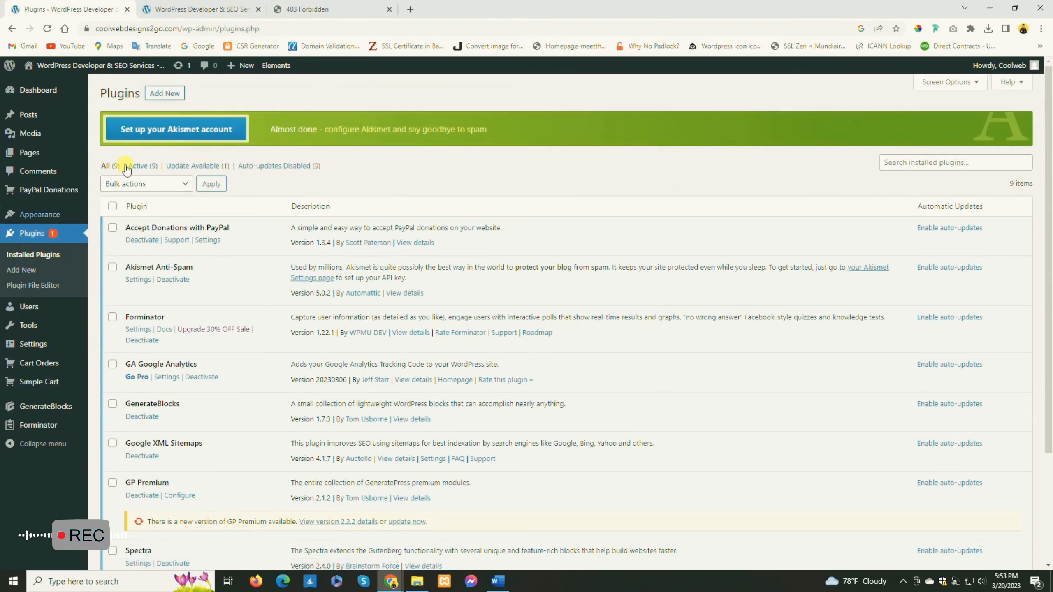
{"action": "left_click", "coordinate": [167, 99]}
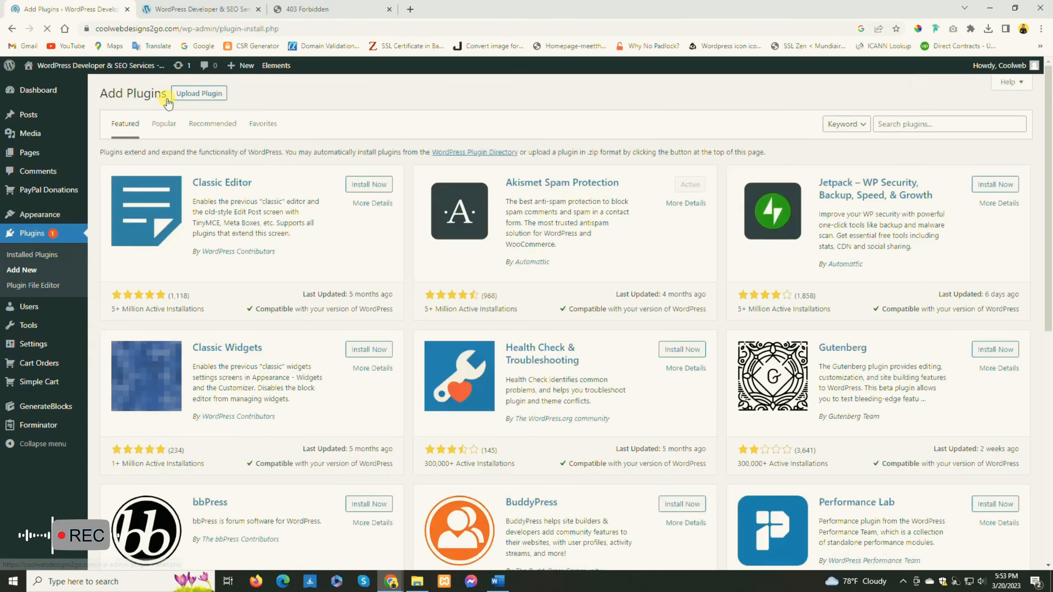
{"action": "left_click", "coordinate": [197, 97]}
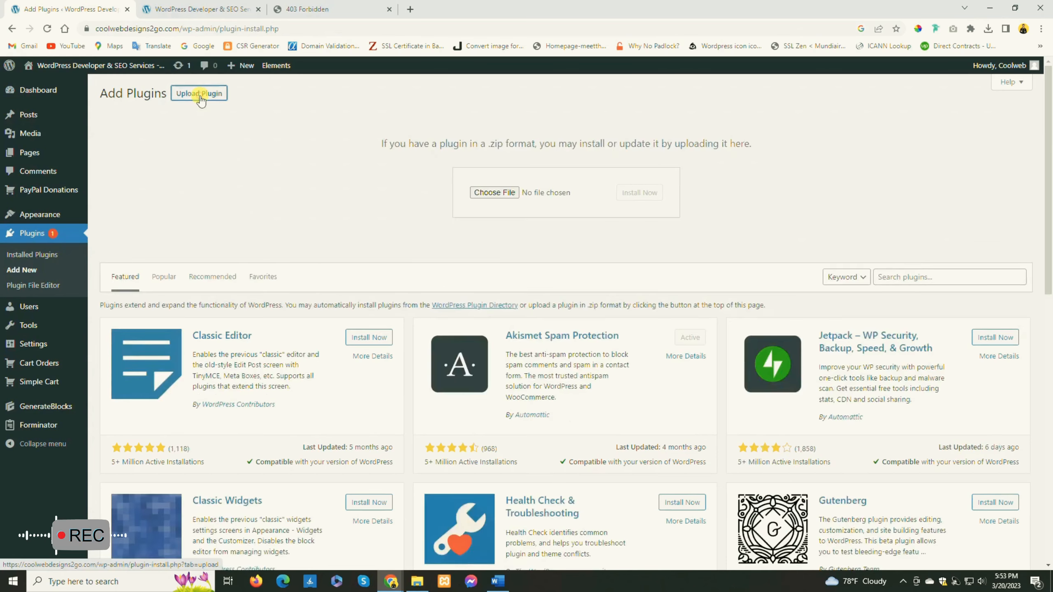
{"action": "left_click", "coordinate": [491, 193]}
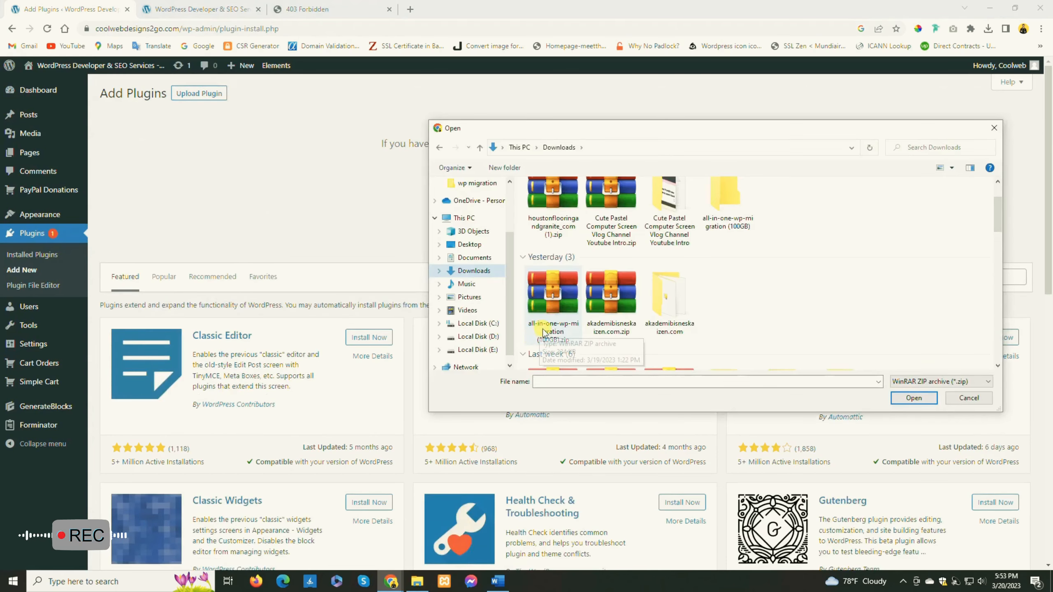
{"action": "double_click", "coordinate": [554, 328]}
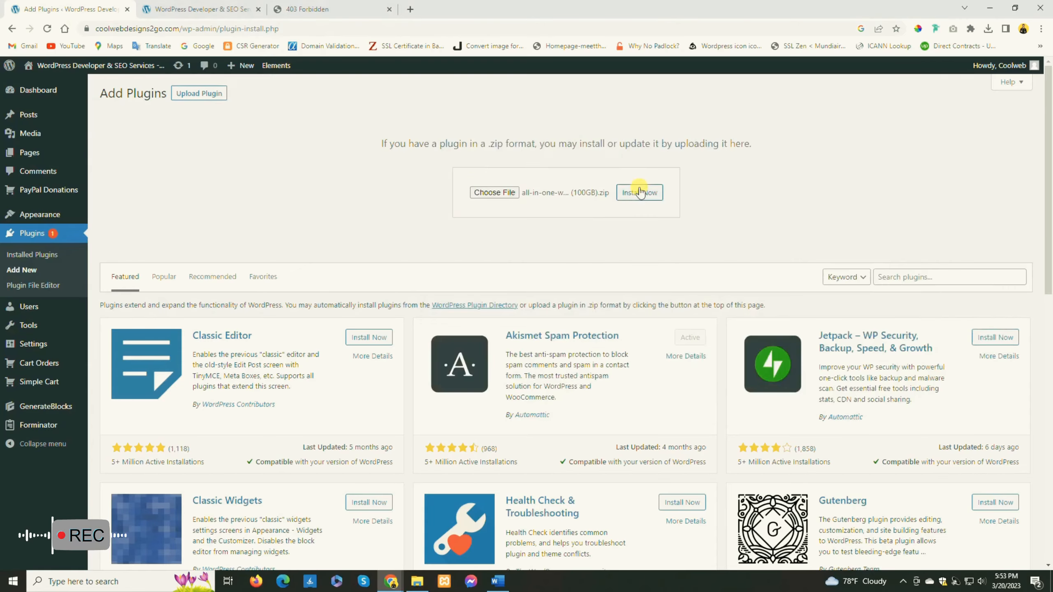
{"action": "left_click", "coordinate": [638, 199]}
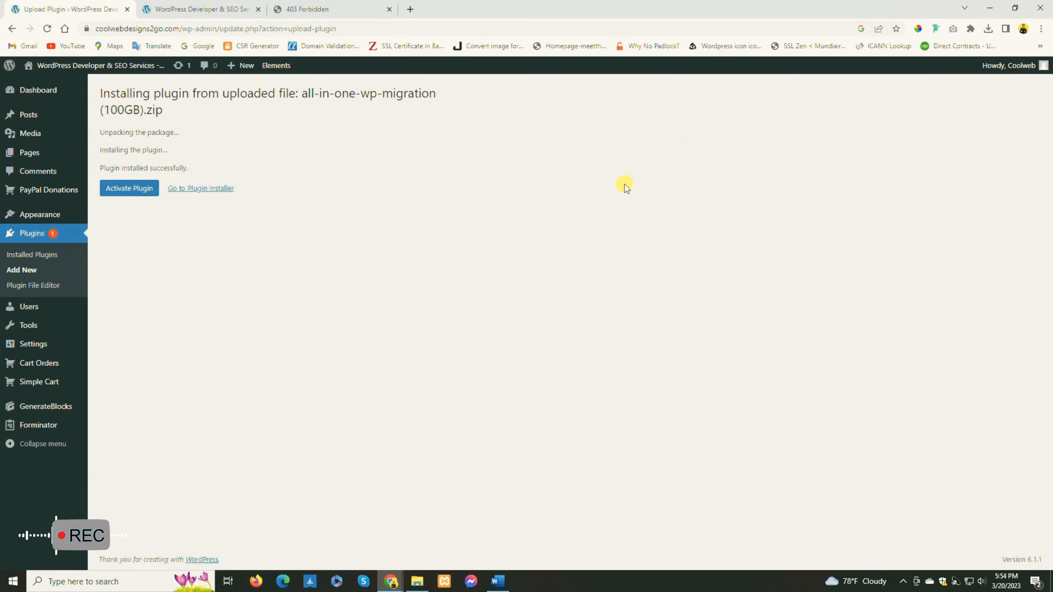
{"action": "left_click", "coordinate": [142, 197]}
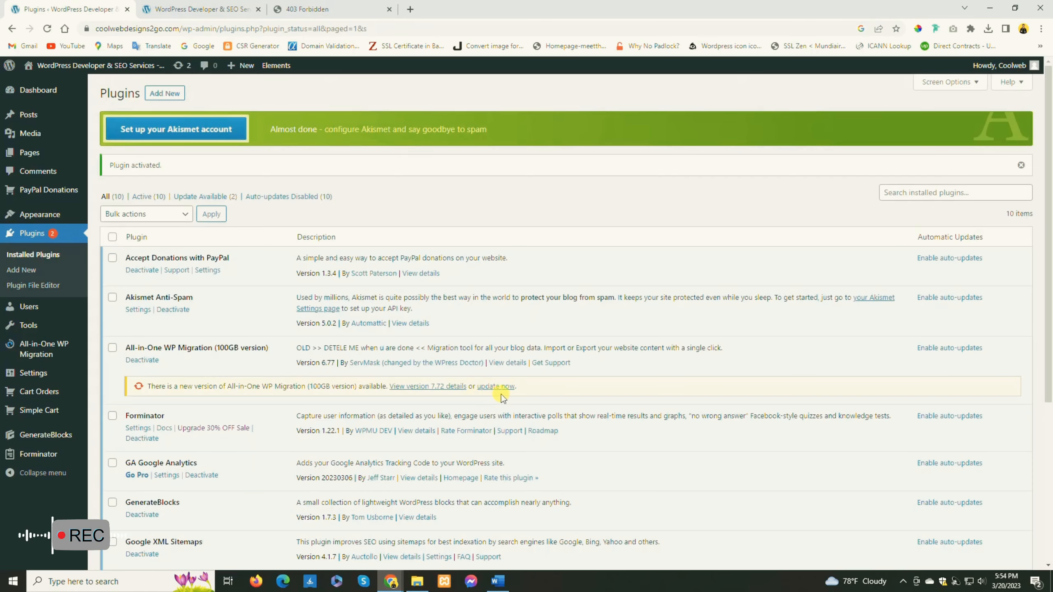
{"action": "mouse_move", "coordinate": [26, 344]}
{"action": "left_click", "coordinate": [101, 365]}
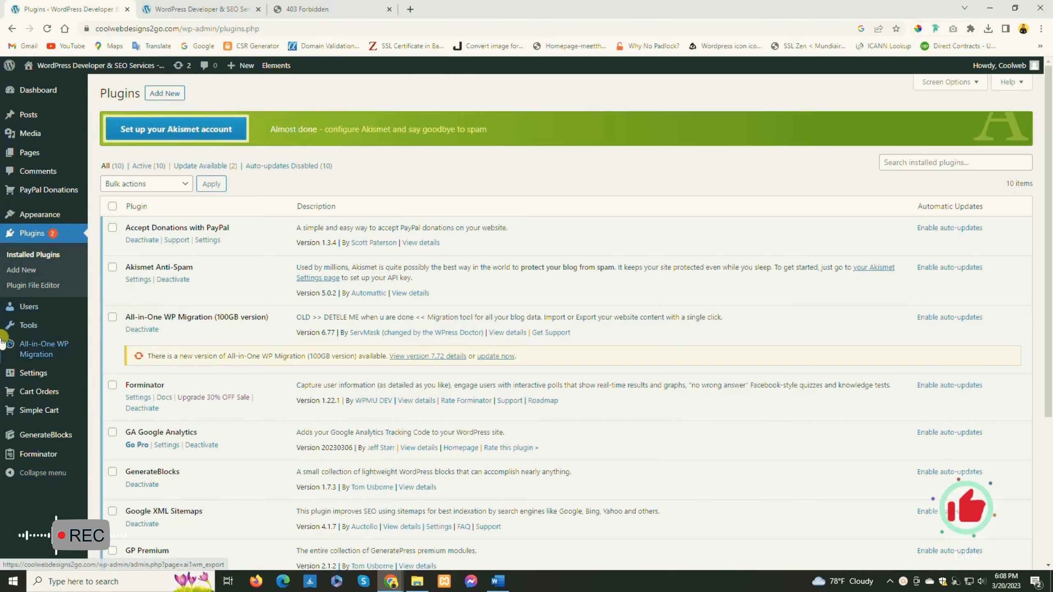
- Export the coolwebdesigns2go.com site to a file with All-in-One WP Migration and download the backup
{"action": "mouse_move", "coordinate": [8, 355]}
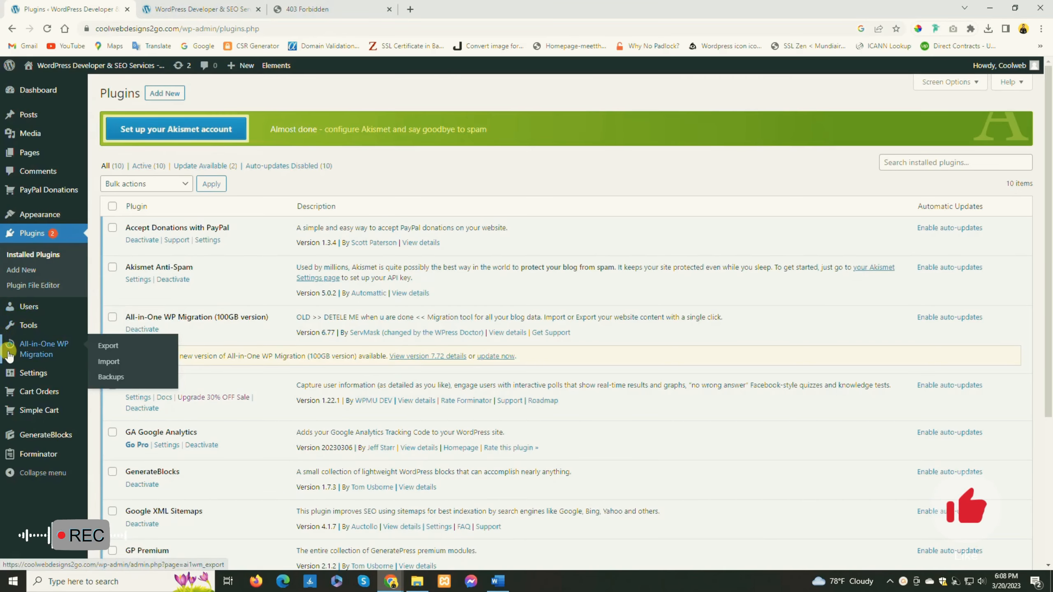
{"action": "left_click", "coordinate": [109, 348]}
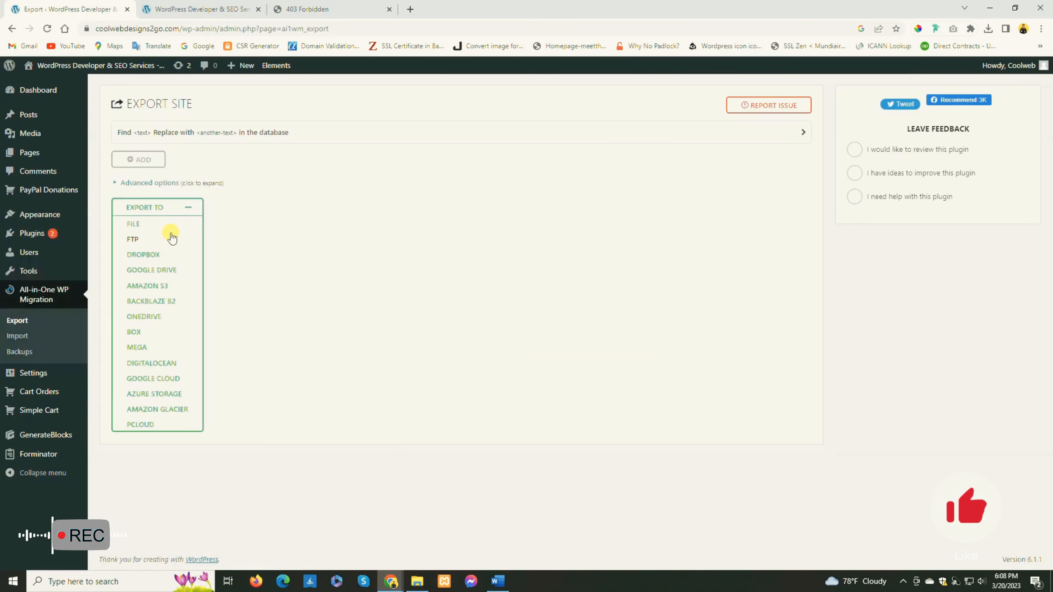
{"action": "left_click", "coordinate": [133, 227]}
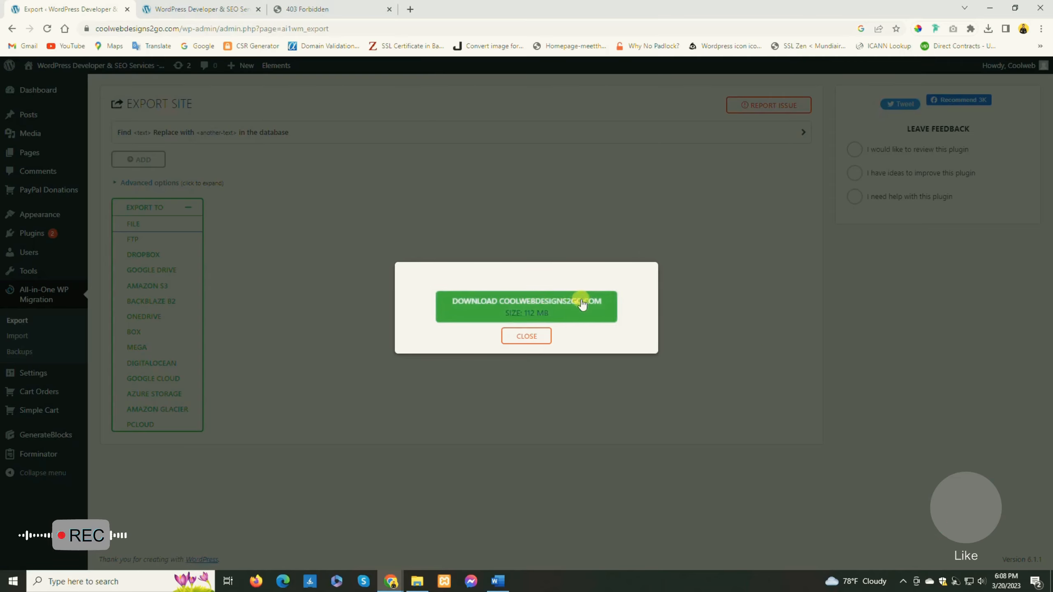
{"action": "left_click", "coordinate": [454, 310]}
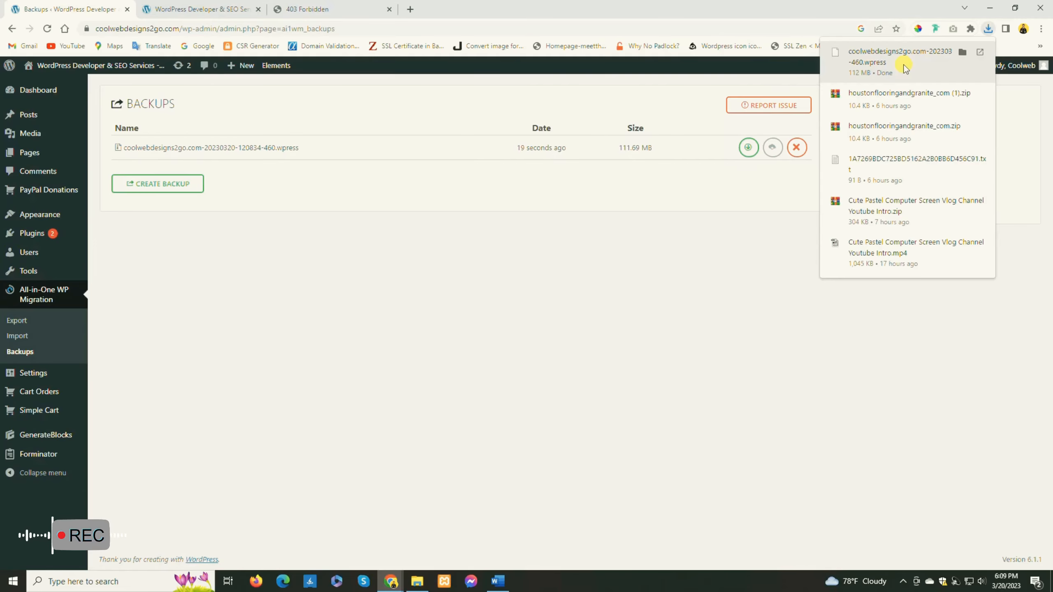
- Deactivate All-in-One WP Migration (100GB version) on the source site and delete it with its data
{"action": "left_click", "coordinate": [32, 234]}
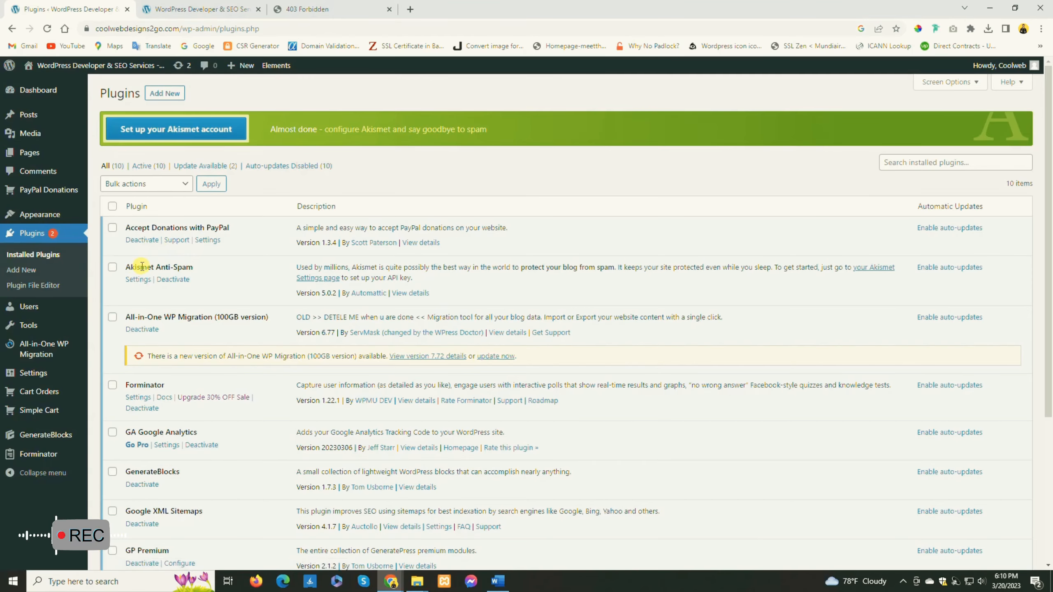
{"action": "left_click", "coordinate": [149, 328]}
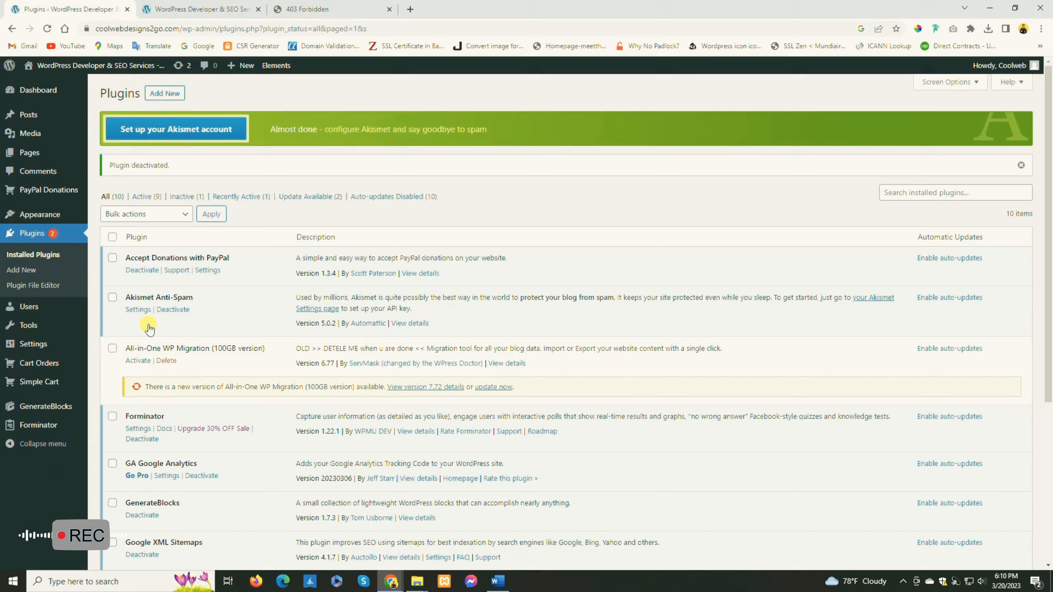
{"action": "left_click", "coordinate": [166, 360]}
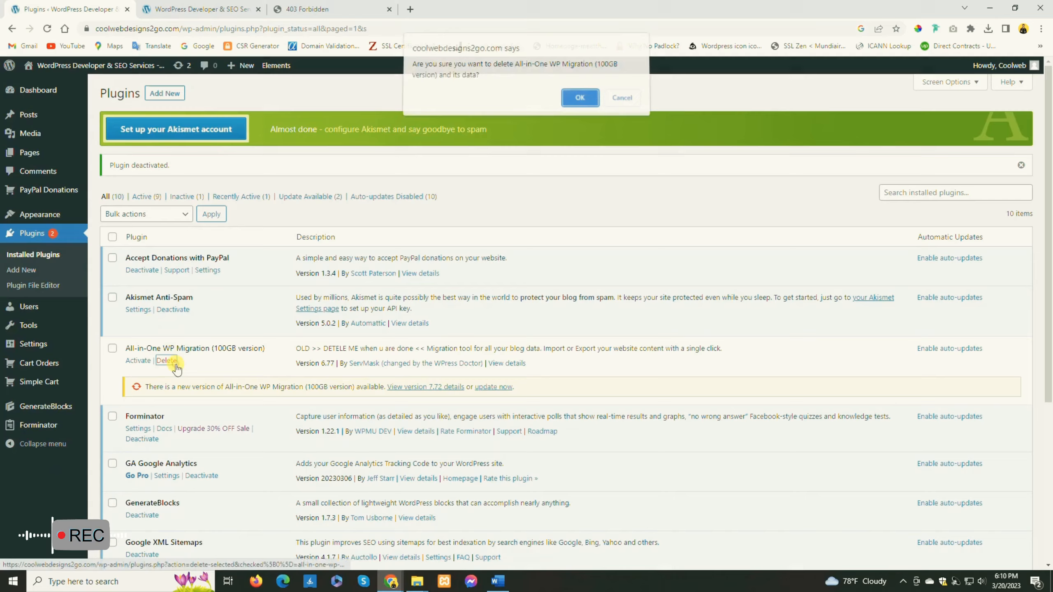
{"action": "left_click", "coordinate": [579, 101]}
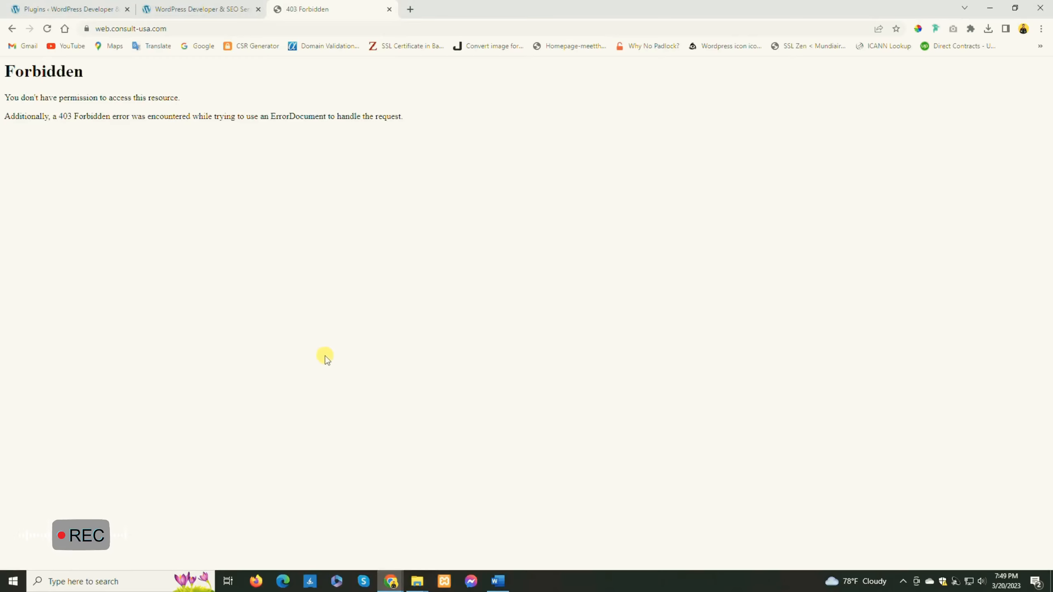
- View the coolwebdesigns2go.com home page and the destination address web.consult-usa.com
{"action": "key", "text": "ctrl+shift+Tab"}
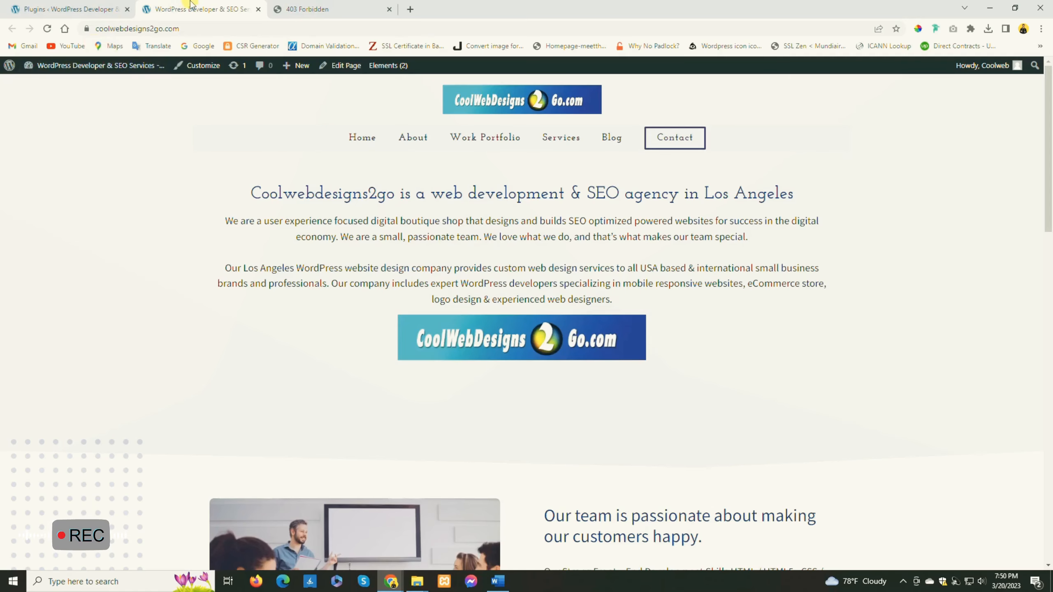
{"action": "left_click", "coordinate": [317, 9]}
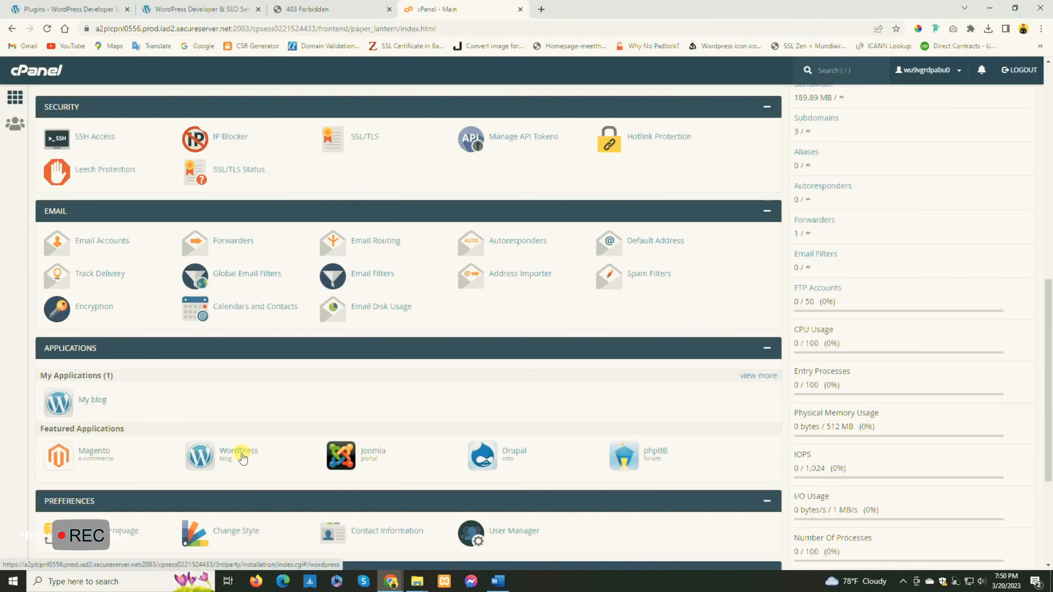
- Install WordPress for web.consult-usa.com from cPanel's featured applications, keeping the title My blog and automatic advanced settings
{"action": "left_click", "coordinate": [243, 458]}
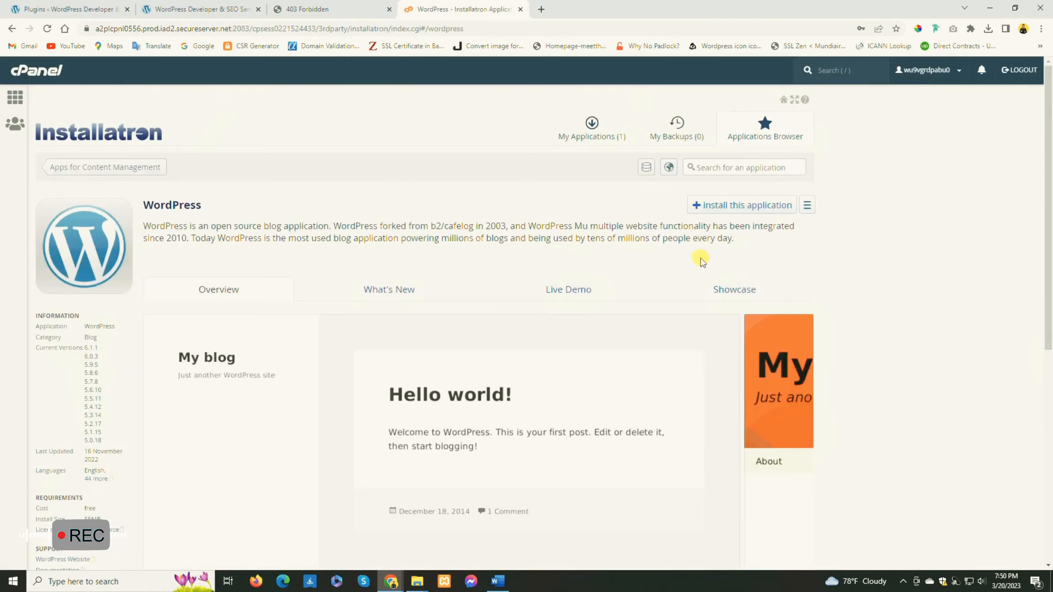
{"action": "left_click", "coordinate": [708, 211]}
{"action": "left_click", "coordinate": [307, 9]}
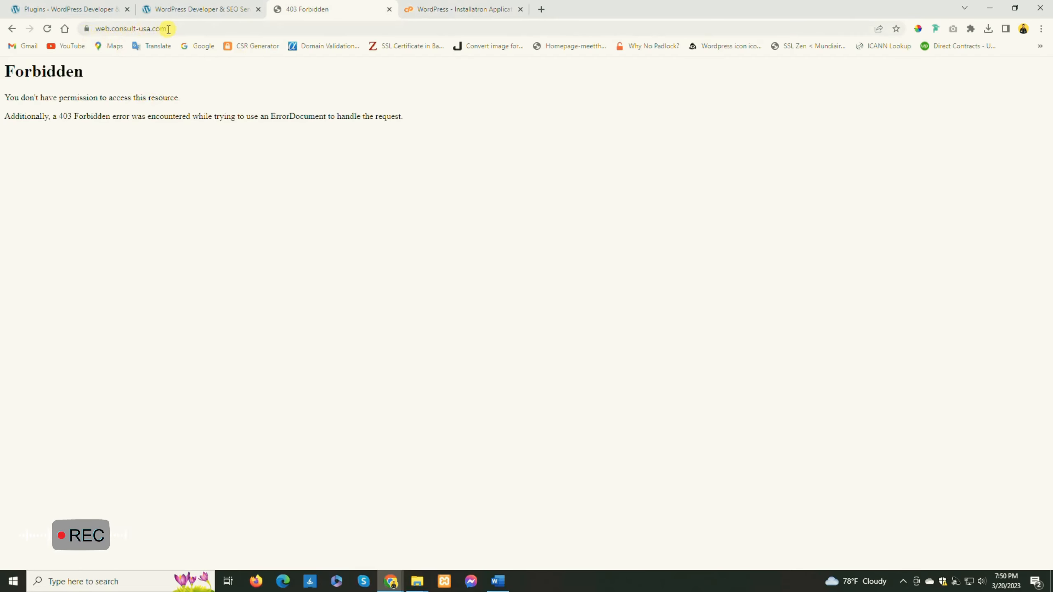
{"action": "left_click", "coordinate": [453, 6]}
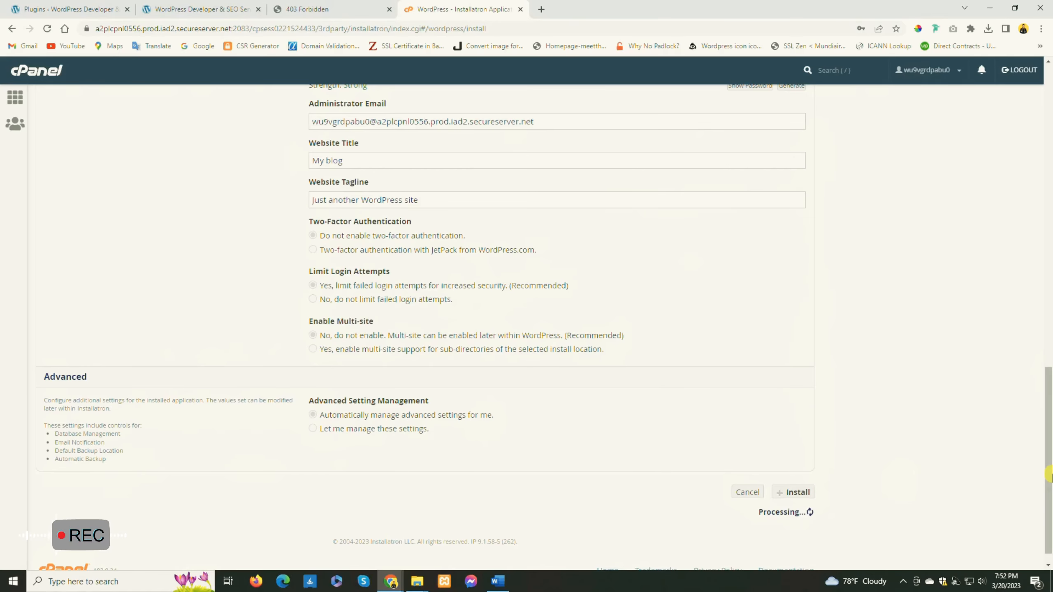
{"action": "left_click_drag", "start_coordinate": [1049, 473], "coordinate": [1048, 509]}
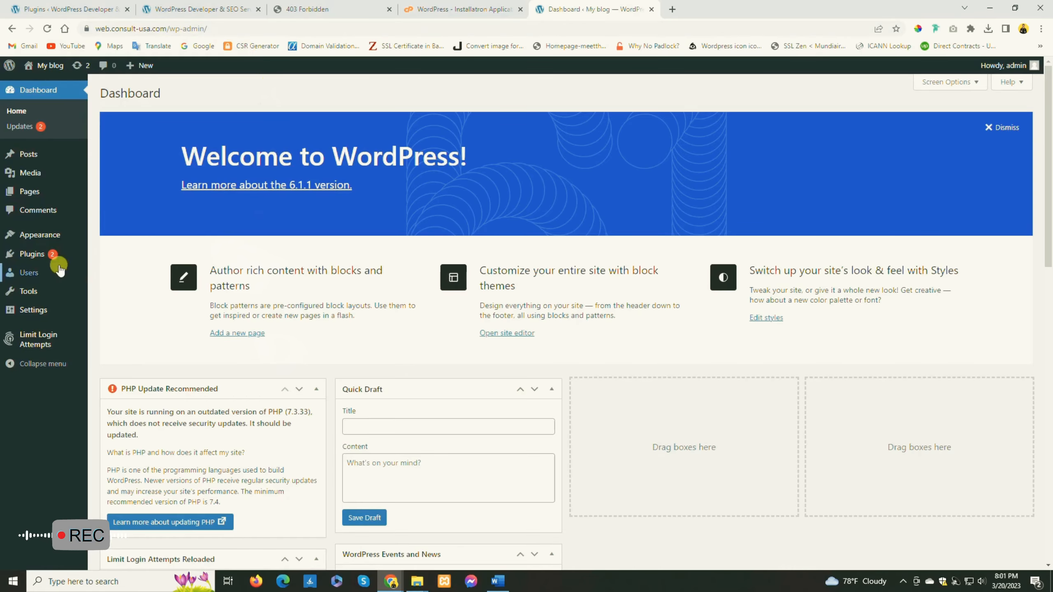
- Add and activate the All-in-One WP Migration (100GB version) plugin on the new web.consult-usa.com site
{"action": "mouse_move", "coordinate": [44, 254]}
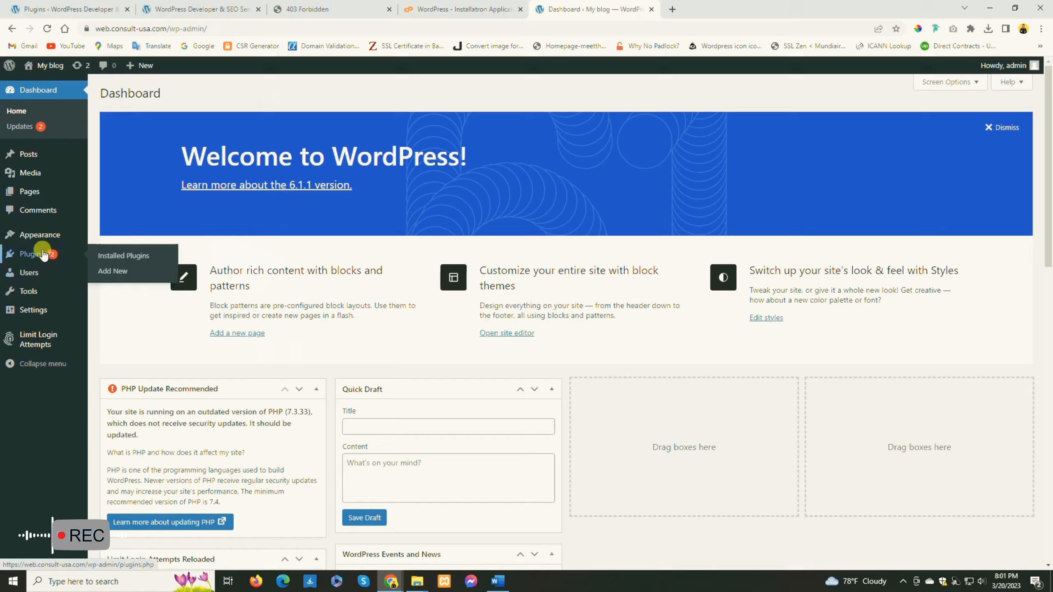
{"action": "left_click", "coordinate": [112, 272]}
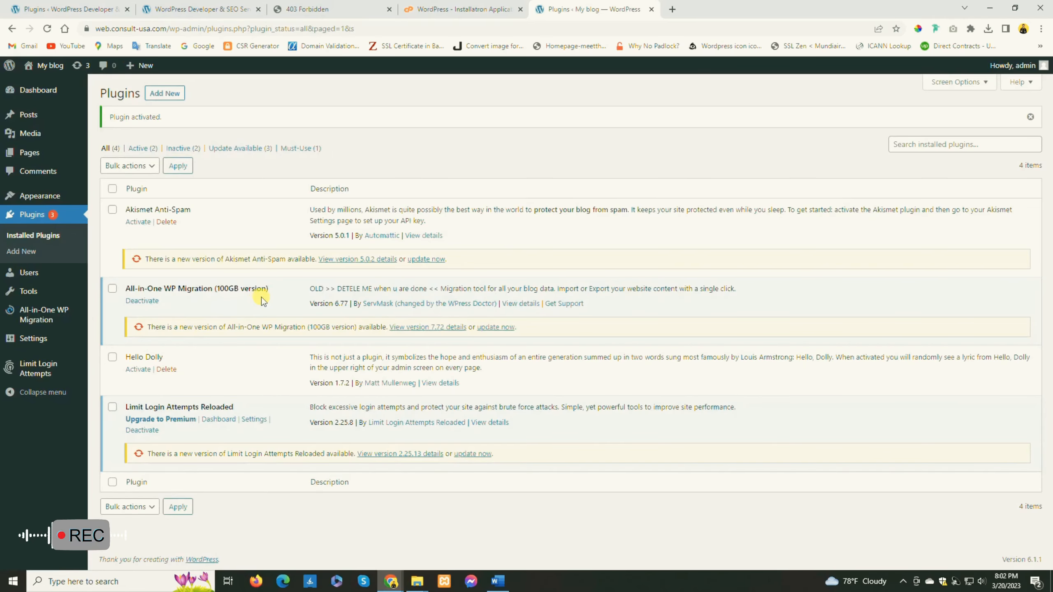
{"action": "mouse_move", "coordinate": [43, 309]}
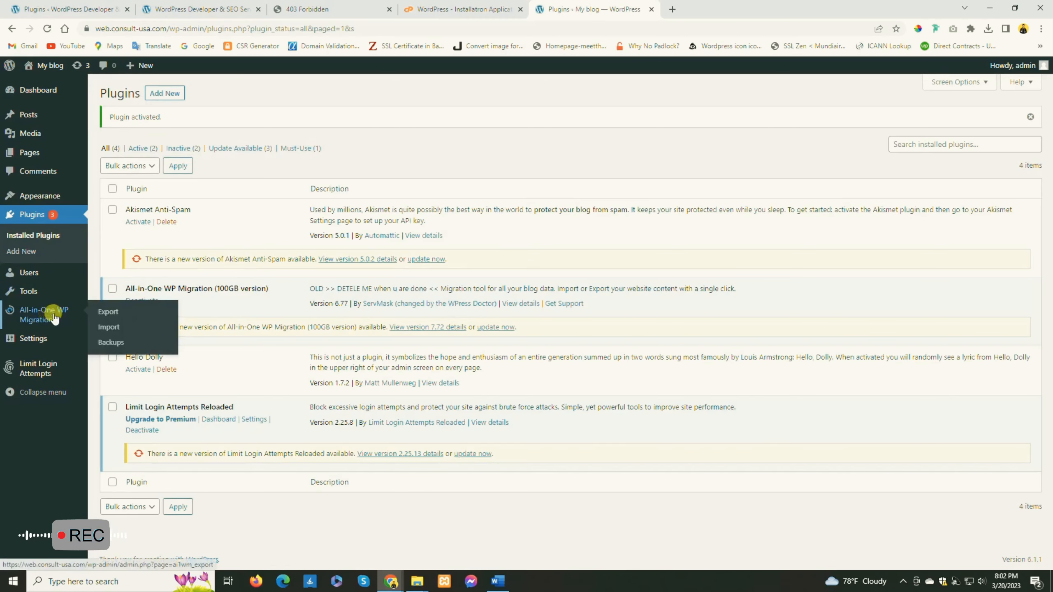
{"action": "left_click", "coordinate": [111, 328]}
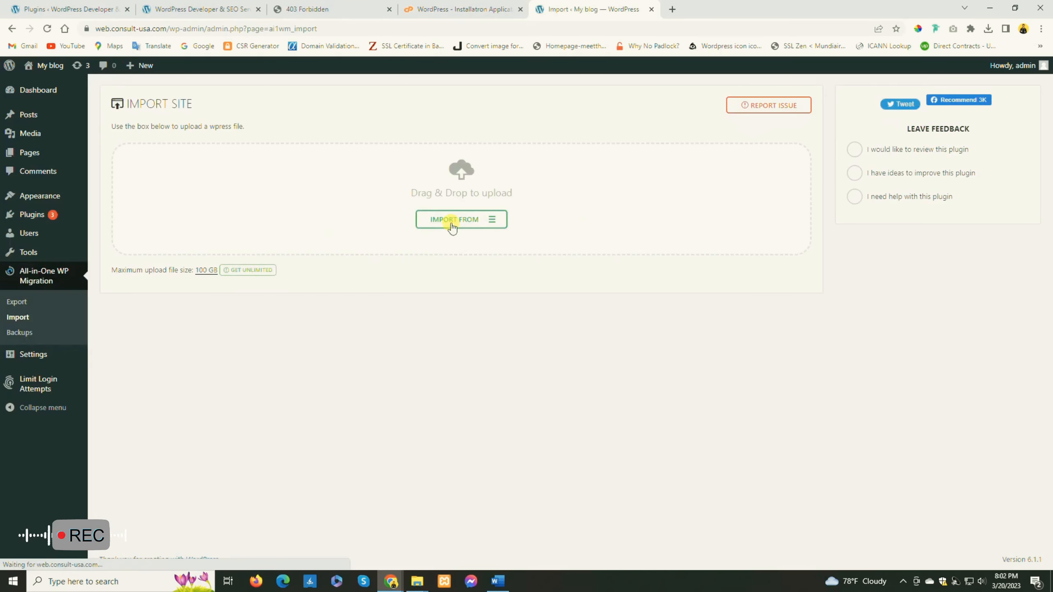
{"action": "mouse_move", "coordinate": [416, 581]}
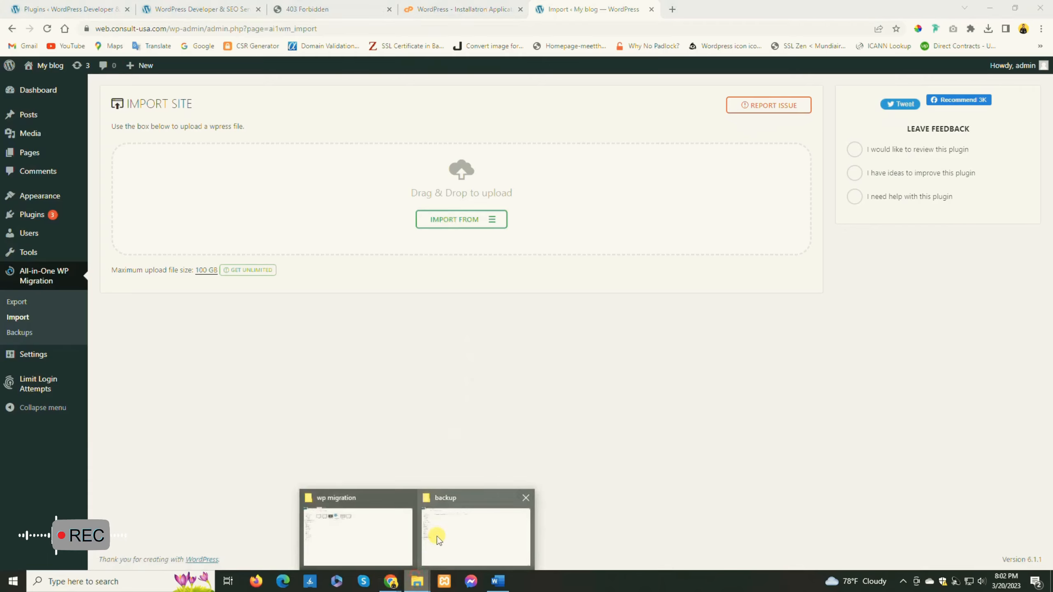
{"action": "left_click", "coordinate": [436, 535]}
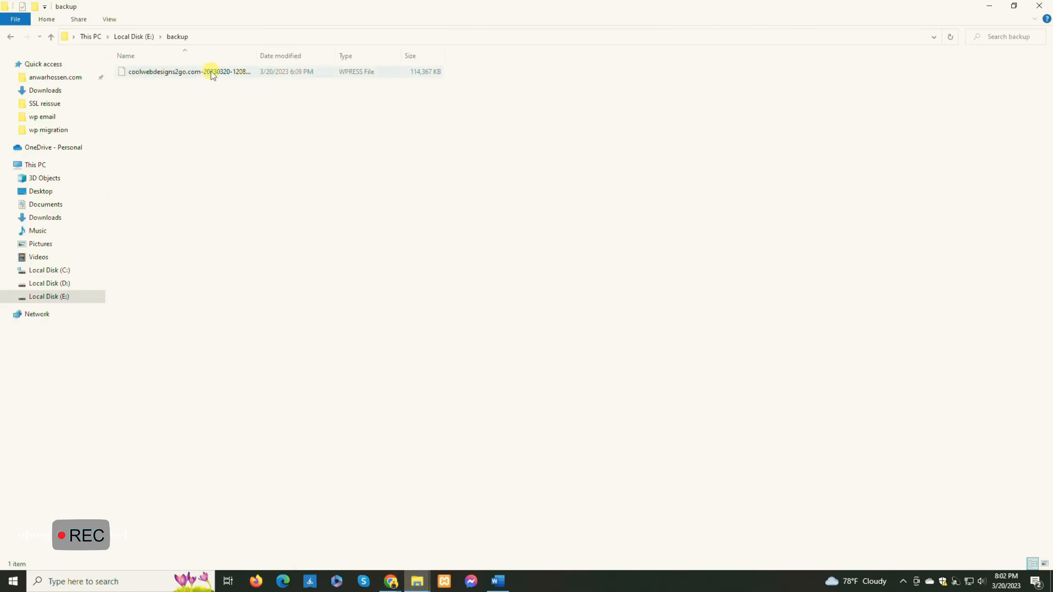
{"action": "left_click", "coordinate": [390, 581]}
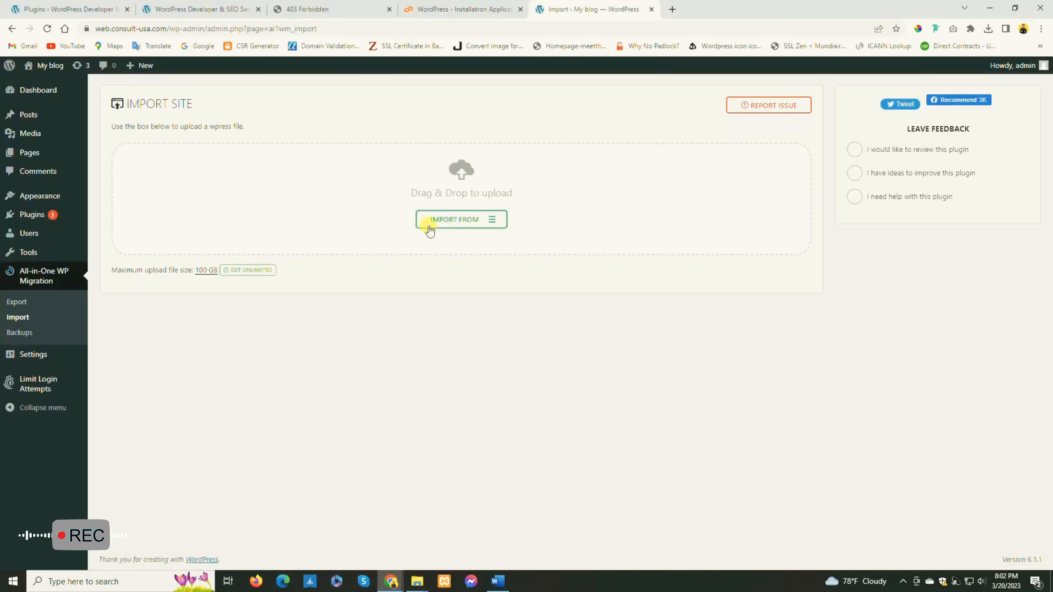
{"action": "left_click", "coordinate": [472, 221]}
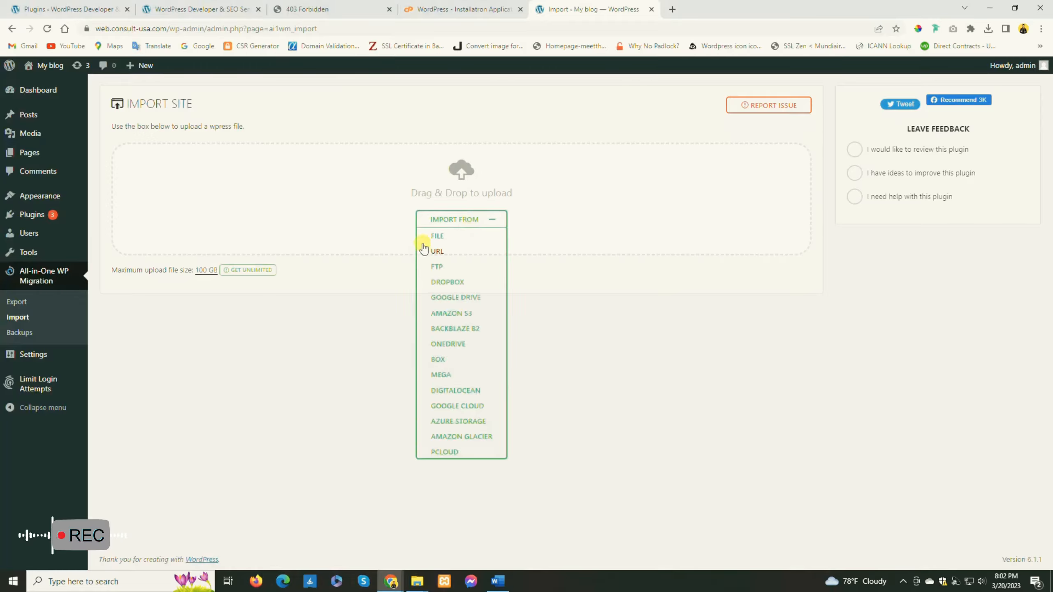
{"action": "left_click", "coordinate": [437, 236]}
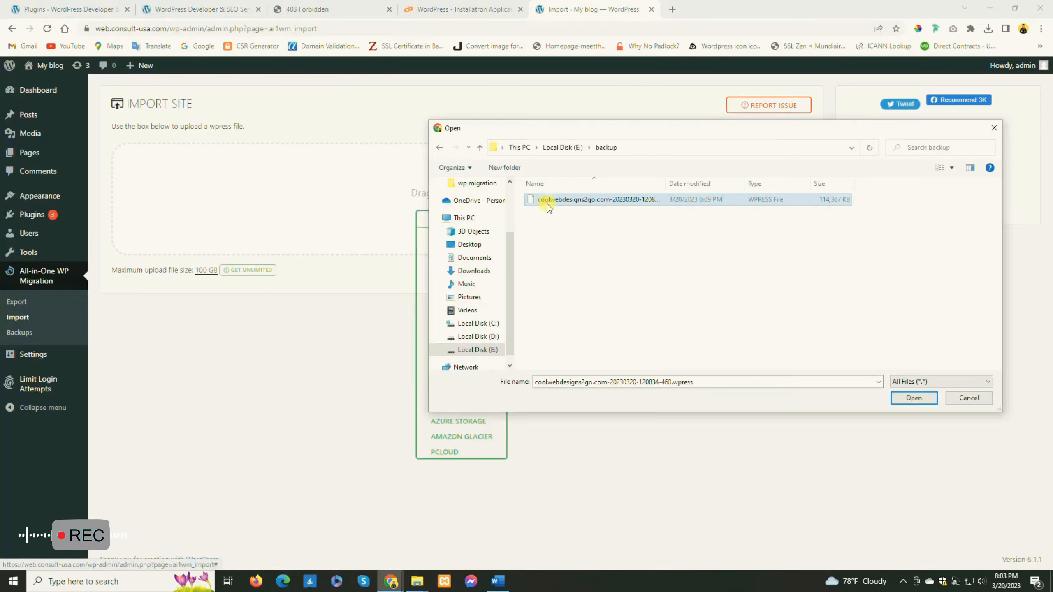
{"action": "left_click", "coordinate": [908, 398]}
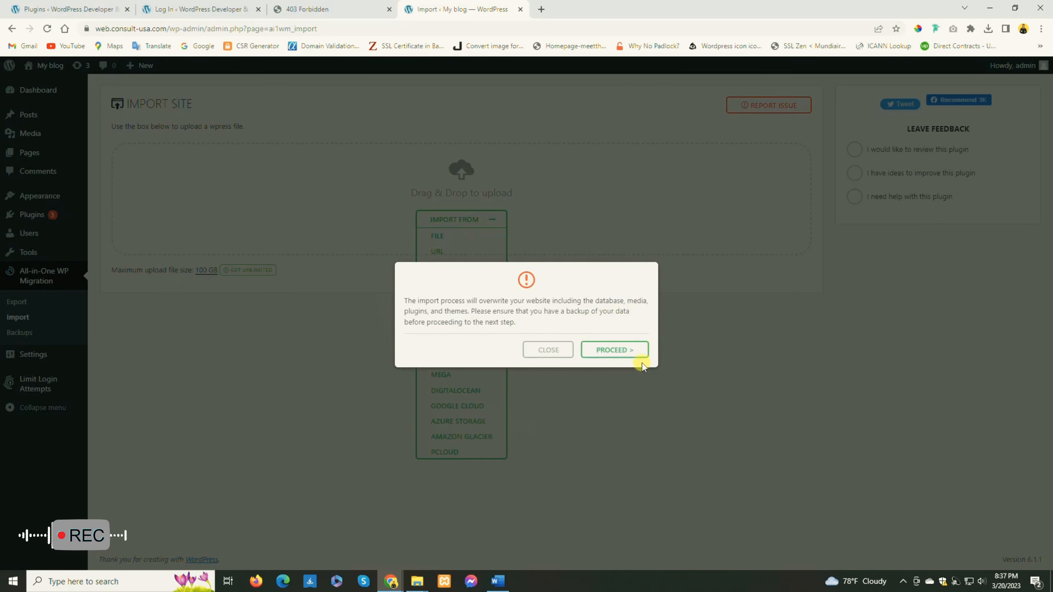
{"action": "left_click", "coordinate": [612, 351]}
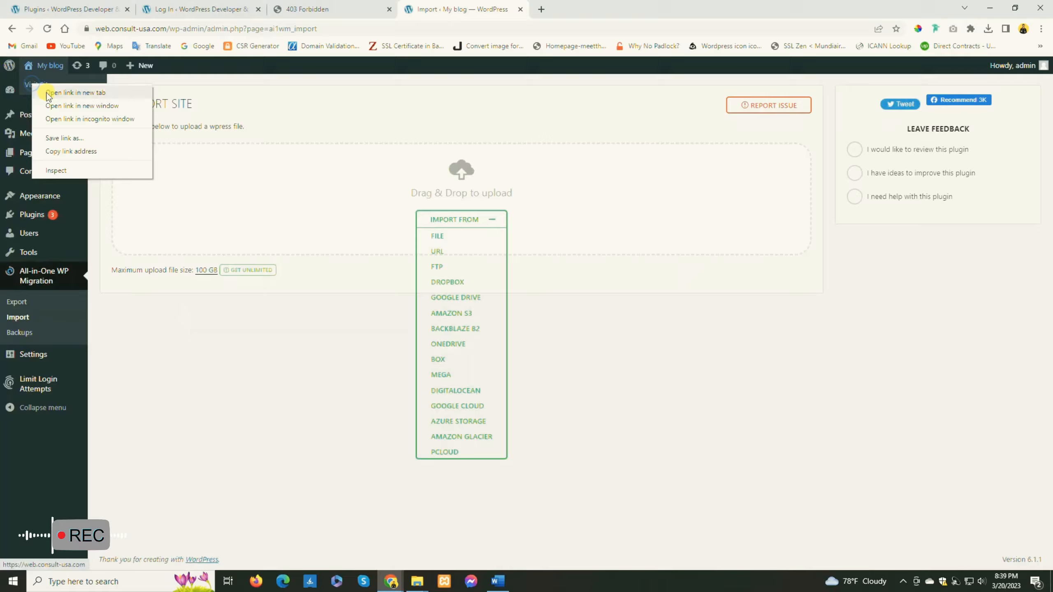
- View the imported web.consult-usa.com home page, reload the tab showing 403 Forbidden, and close the import page and duplicate site tabs
{"action": "left_click", "coordinate": [61, 93]}
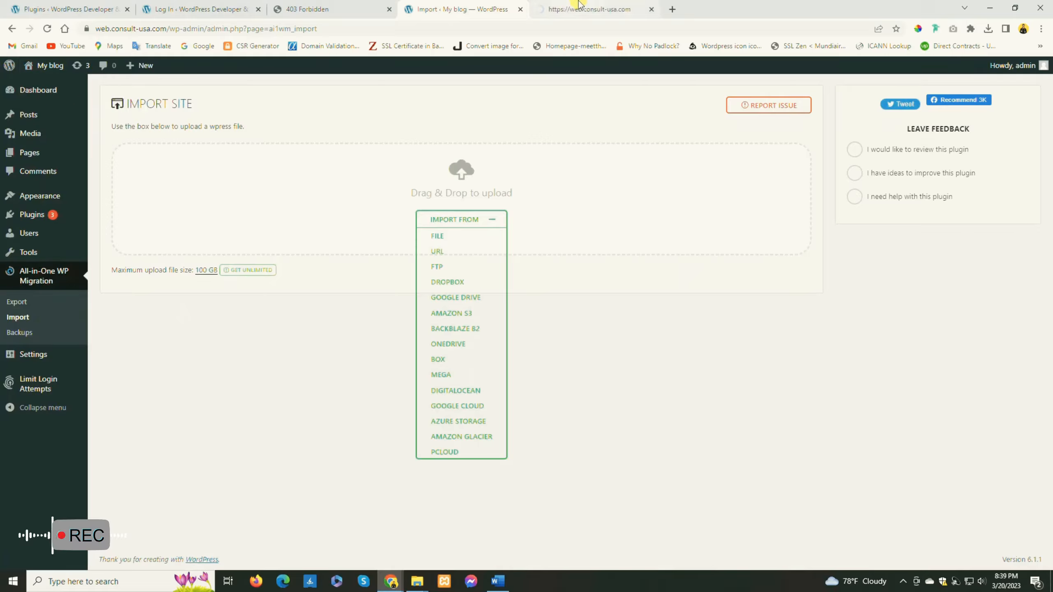
{"action": "left_click", "coordinate": [520, 9]}
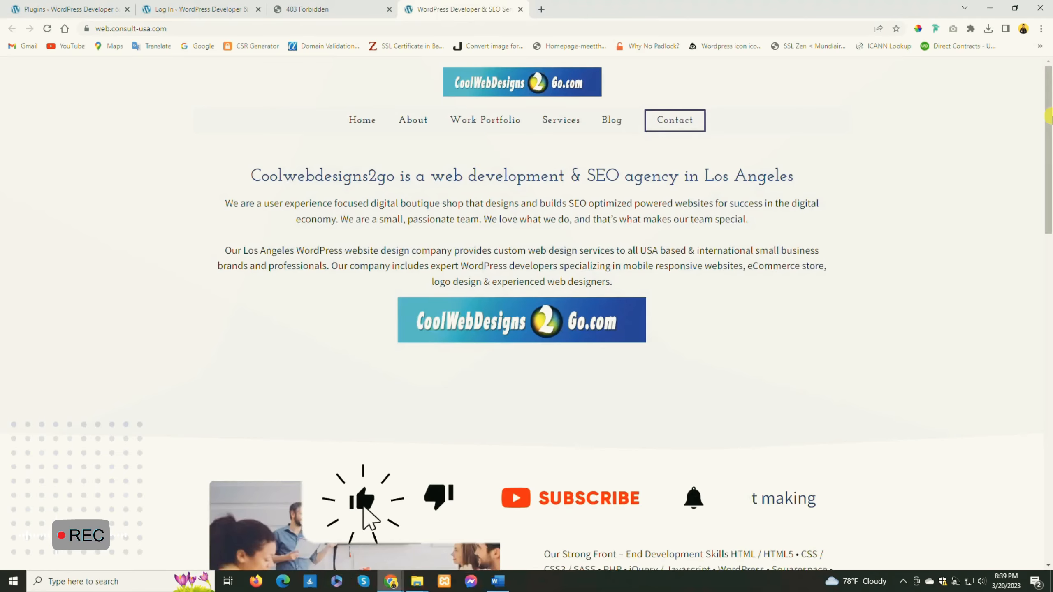
{"action": "mouse_move", "coordinate": [1049, 118]}
{"action": "left_mouse_down"}
{"action": "mouse_move", "coordinate": [1049, 390]}
{"action": "mouse_move", "coordinate": [1050, 118]}
{"action": "left_mouse_up"}
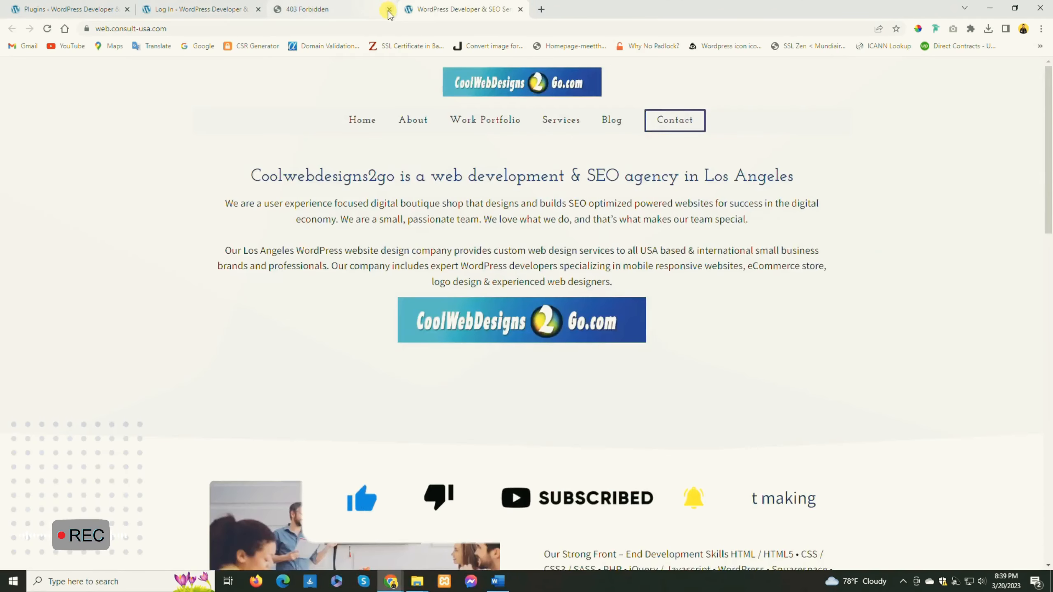
{"action": "left_click", "coordinate": [371, 10]}
{"action": "left_click", "coordinate": [49, 28]}
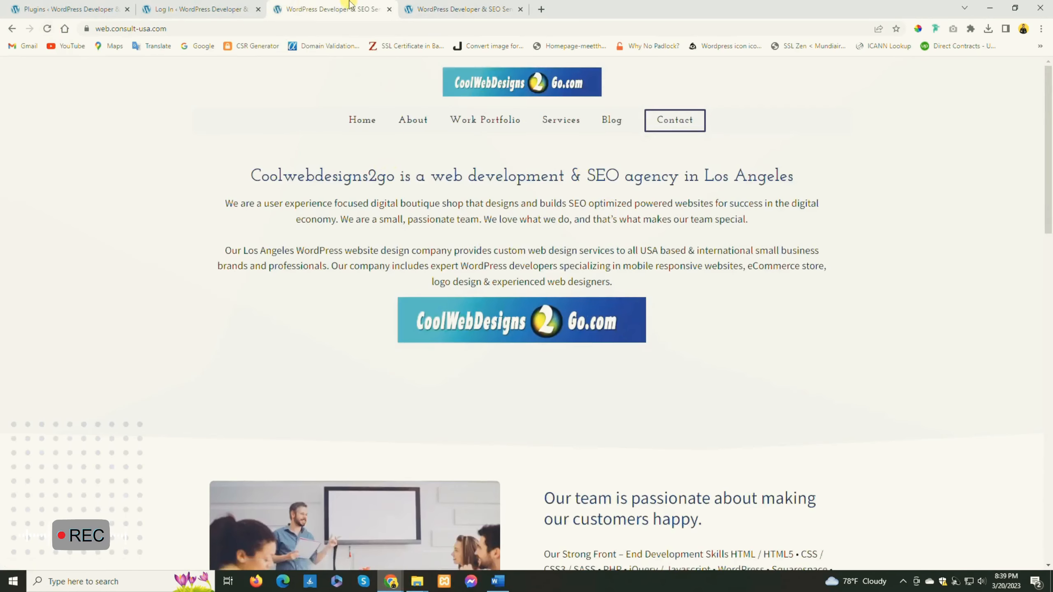
{"action": "left_click", "coordinate": [389, 9]}
{"action": "left_click", "coordinate": [199, 9]}
{"action": "left_click", "coordinate": [328, 9]}
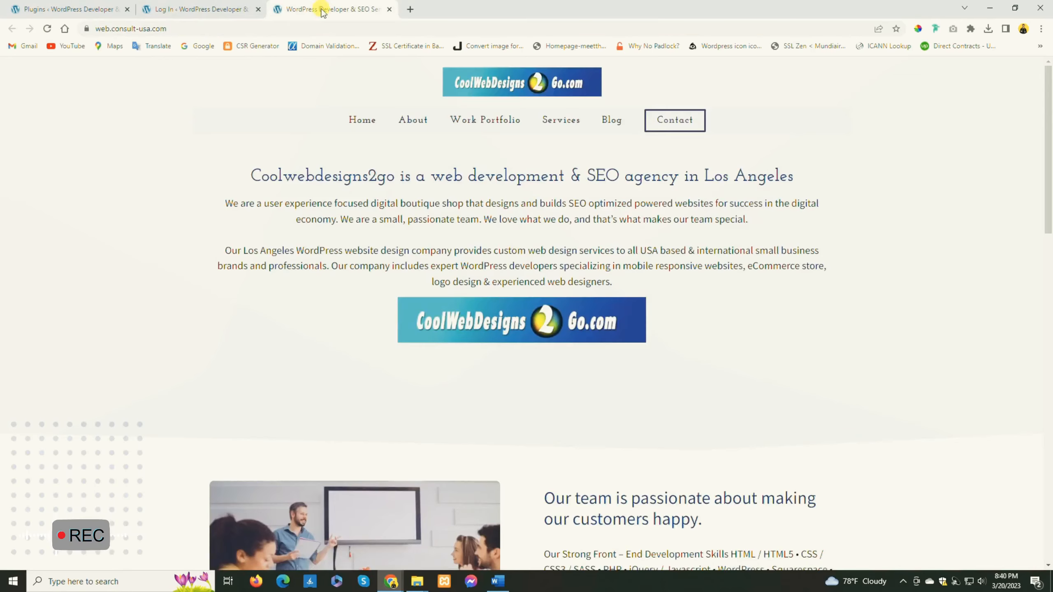
{"action": "left_click", "coordinate": [309, 28]}
{"action": "left_click", "coordinate": [308, 25]}
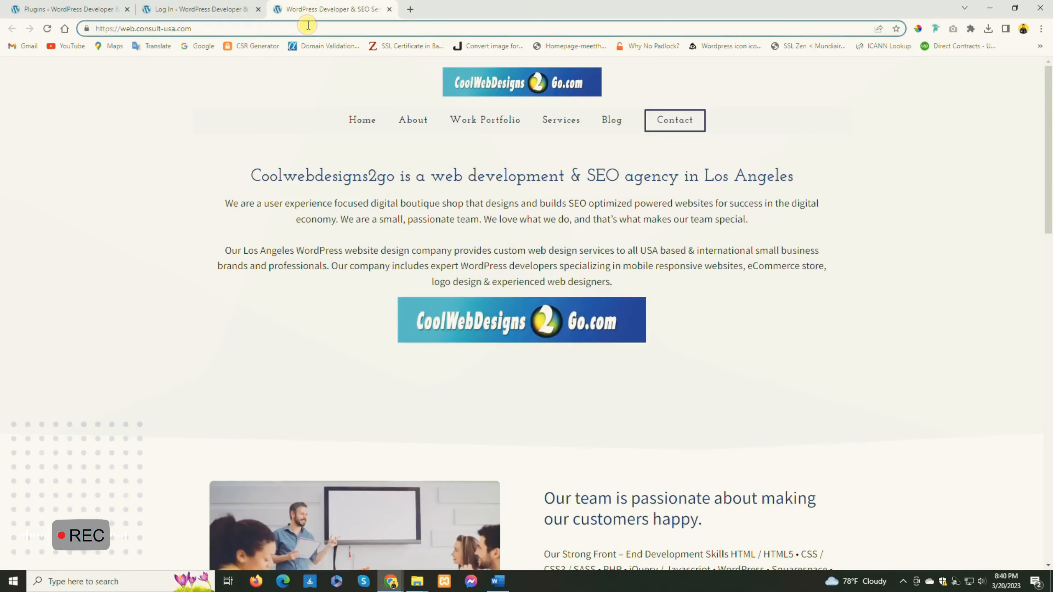
{"action": "type", "text": "/wp-adm"}
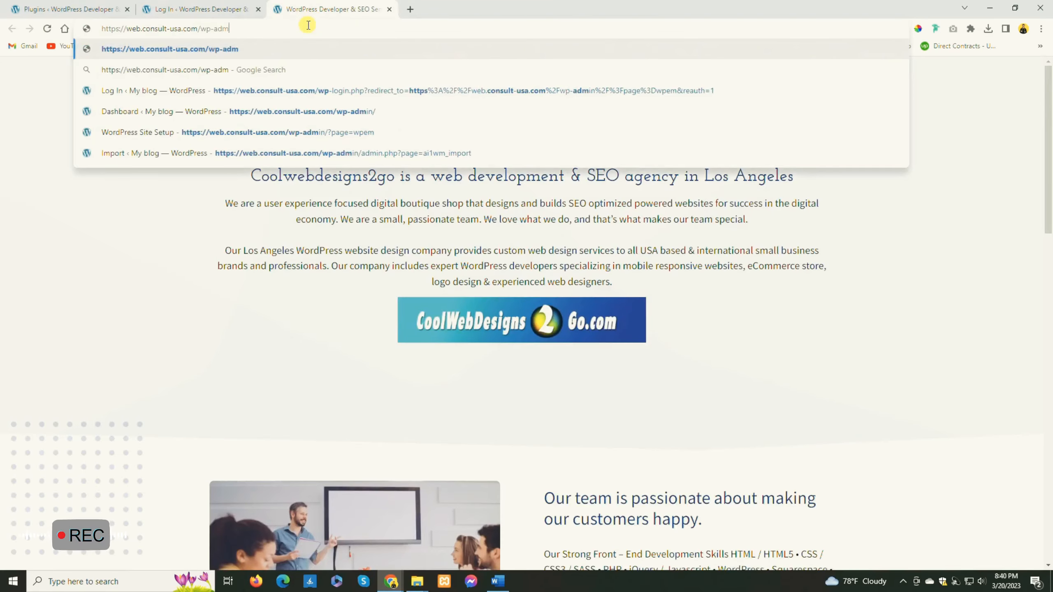
{"action": "type", "text": "in"}
{"action": "key", "text": "Return"}
- Re-save the site's permalink settings, keeping the Month and name structure
{"action": "mouse_move", "coordinate": [31, 357]}
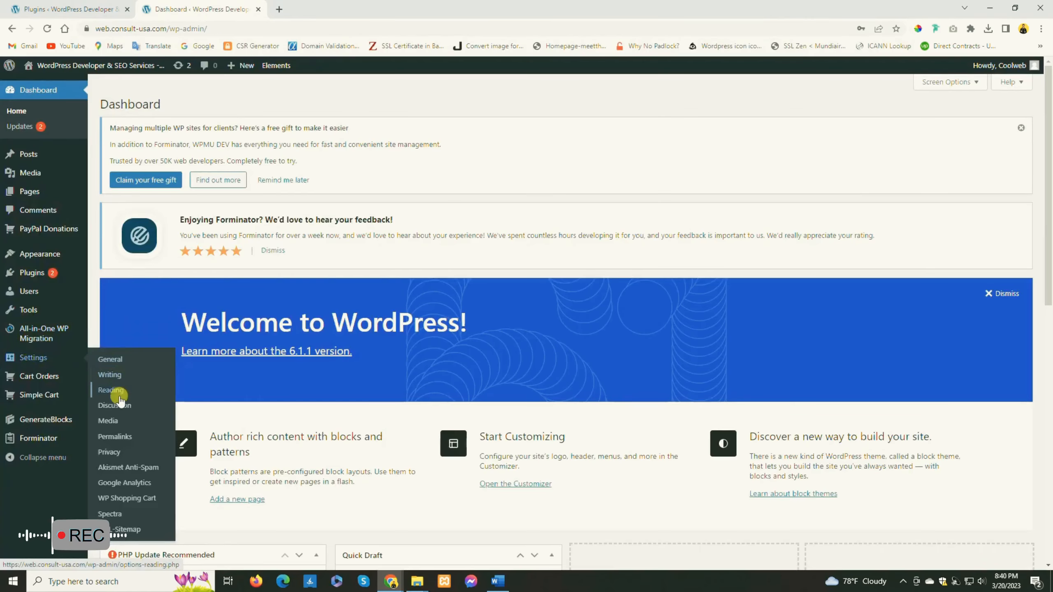
{"action": "left_click", "coordinate": [108, 441]}
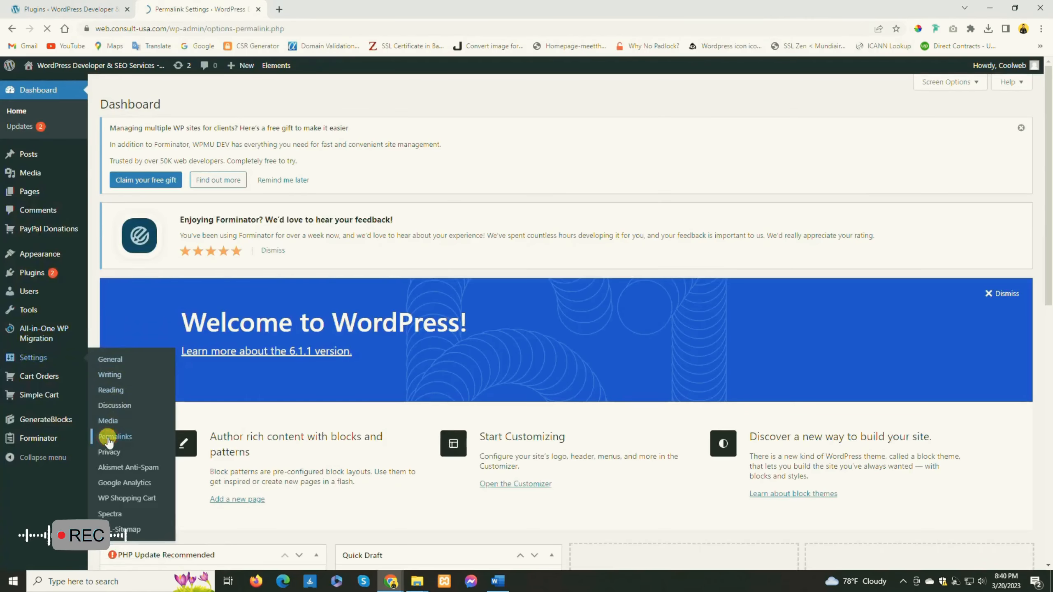
{"action": "scroll", "coordinate": [1034, 200], "scroll_direction": "down", "scroll_amount": 3}
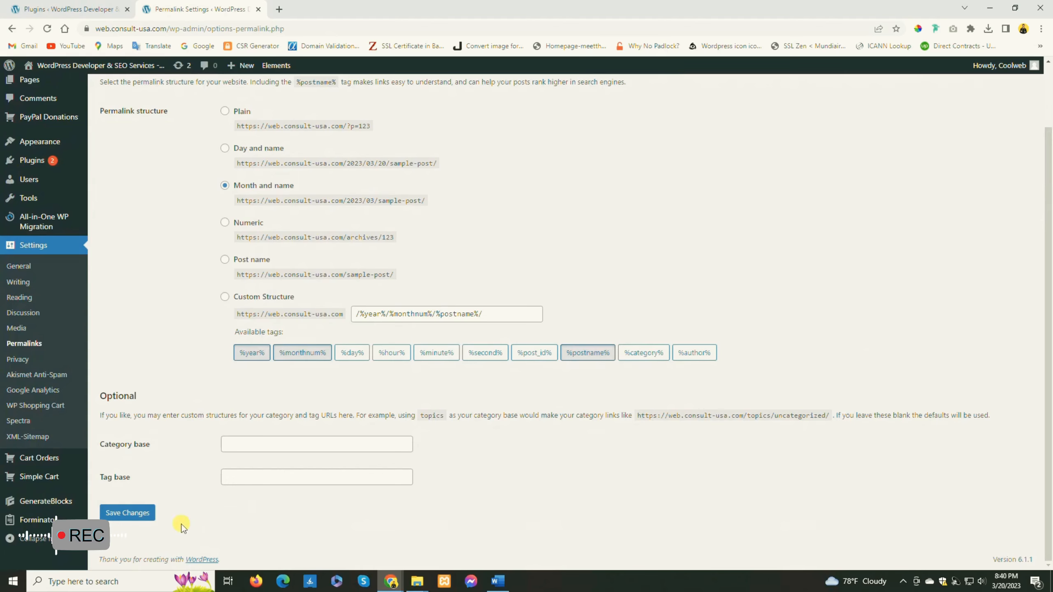
{"action": "left_click", "coordinate": [137, 512]}
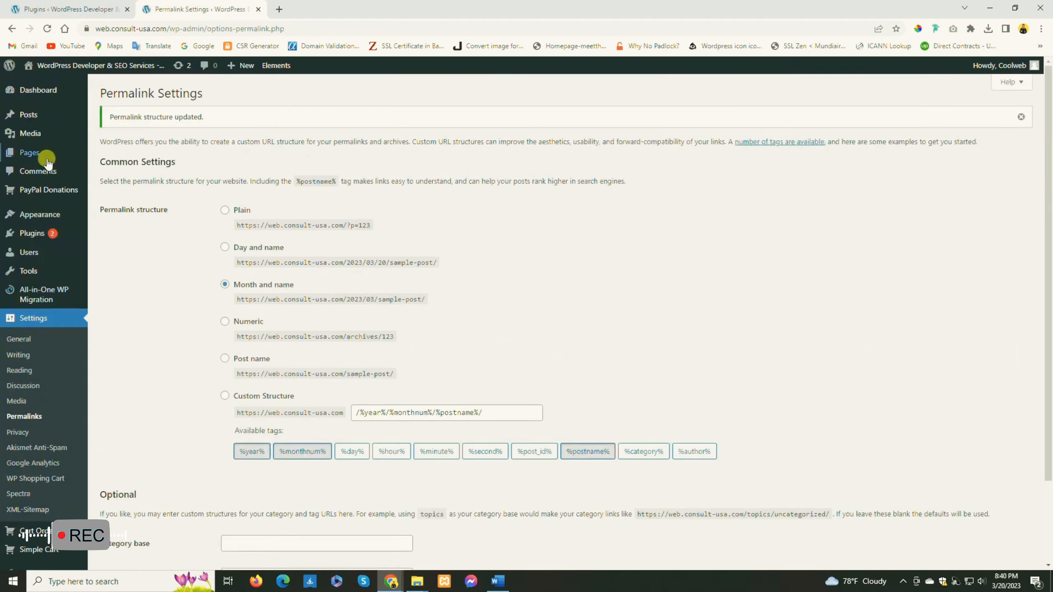
- Visit the migrated site in a separate tab and look through its Home and About pages
{"action": "mouse_move", "coordinate": [44, 66]}
{"action": "right_click", "coordinate": [41, 88]}
{"action": "left_click", "coordinate": [56, 101]}
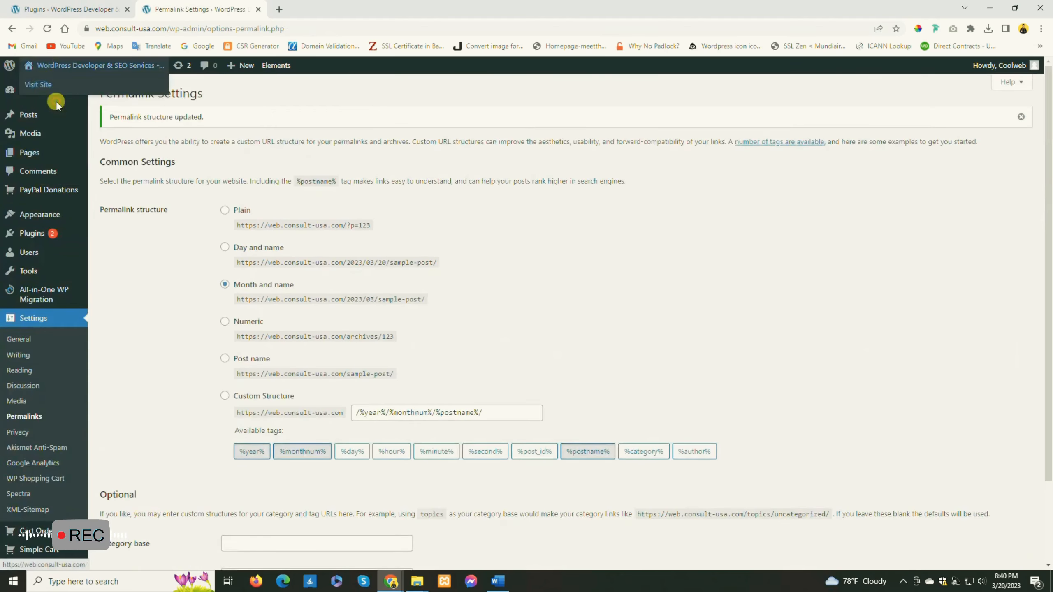
{"action": "left_click", "coordinate": [370, 6]}
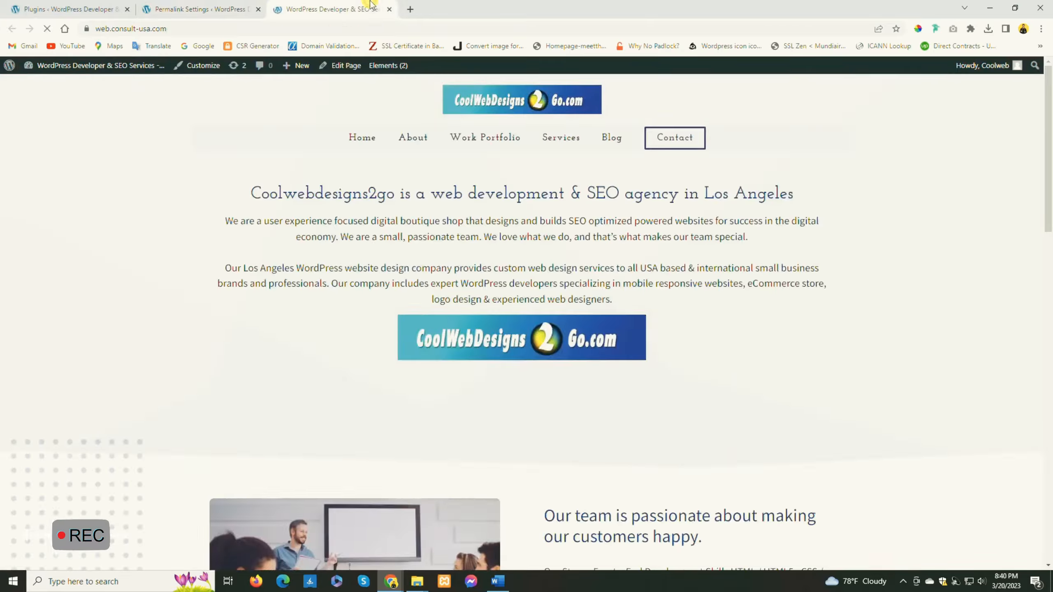
{"action": "left_click", "coordinate": [418, 146]}
{"action": "left_click_drag", "start_coordinate": [1049, 130], "coordinate": [1048, 79]}
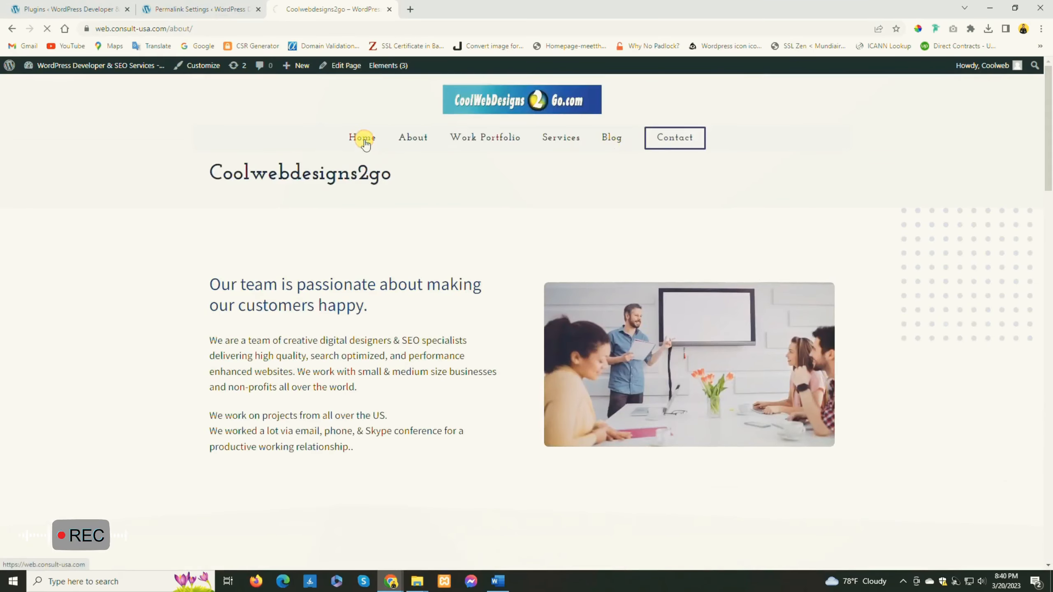
{"action": "mouse_move", "coordinate": [1049, 116]}
{"action": "left_mouse_down"}
{"action": "mouse_move", "coordinate": [1049, 425]}
{"action": "mouse_move", "coordinate": [1049, 100]}
{"action": "left_mouse_up"}
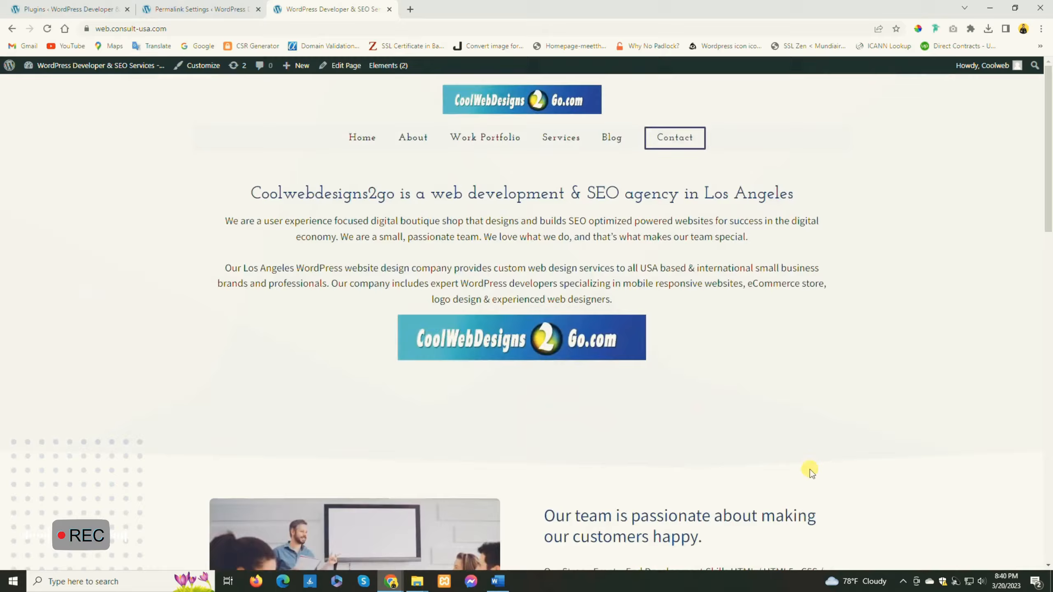
{"action": "left_click", "coordinate": [433, 139]}
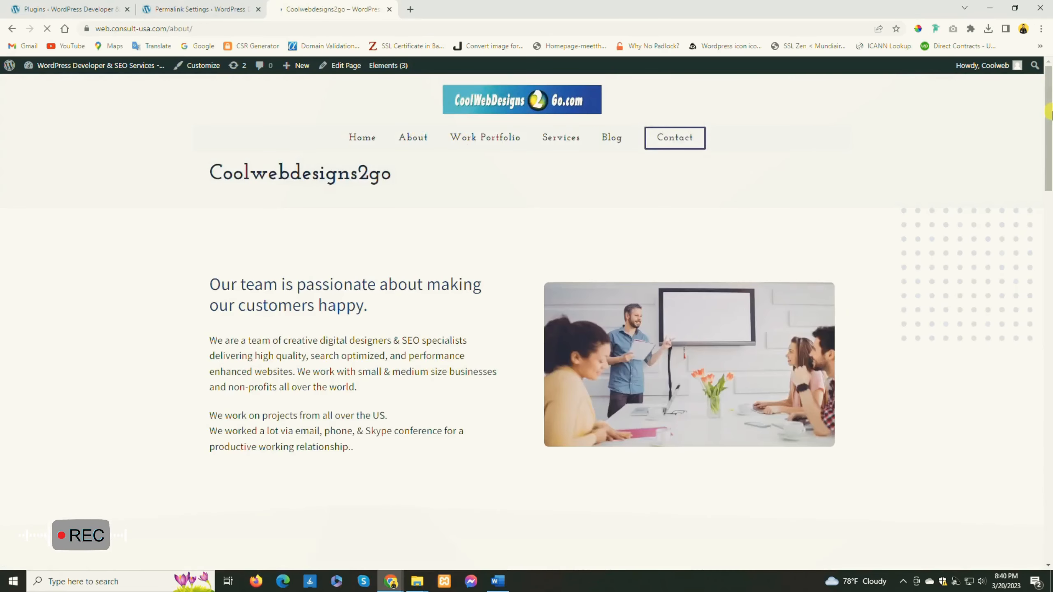
{"action": "mouse_move", "coordinate": [1050, 111]}
{"action": "left_mouse_down"}
{"action": "mouse_move", "coordinate": [1049, 471]}
{"action": "mouse_move", "coordinate": [1049, 104]}
{"action": "left_mouse_up"}
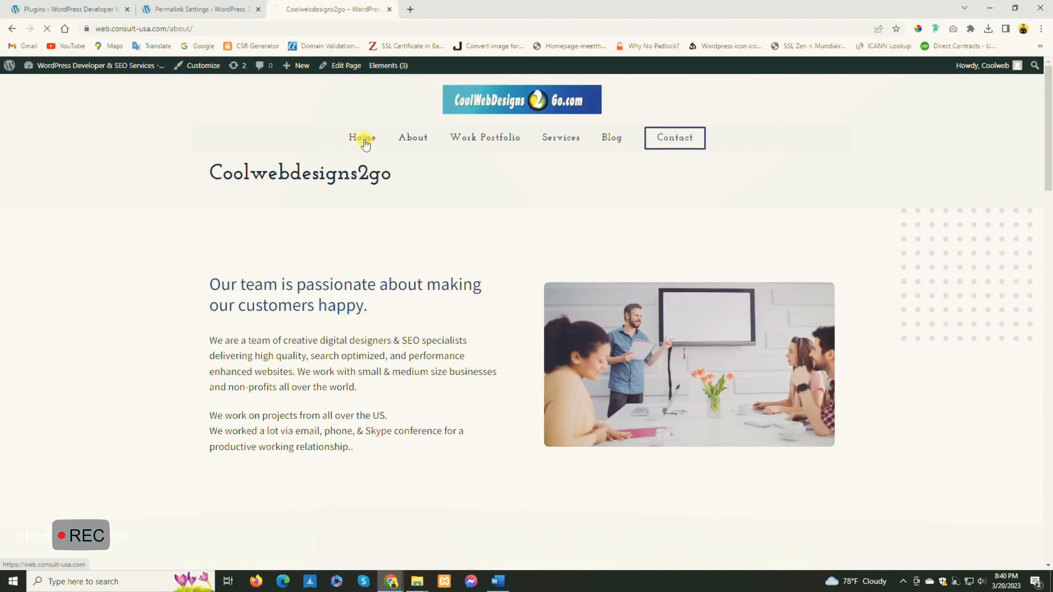
{"action": "left_click_drag", "start_coordinate": [1049, 124], "coordinate": [1050, 363]}
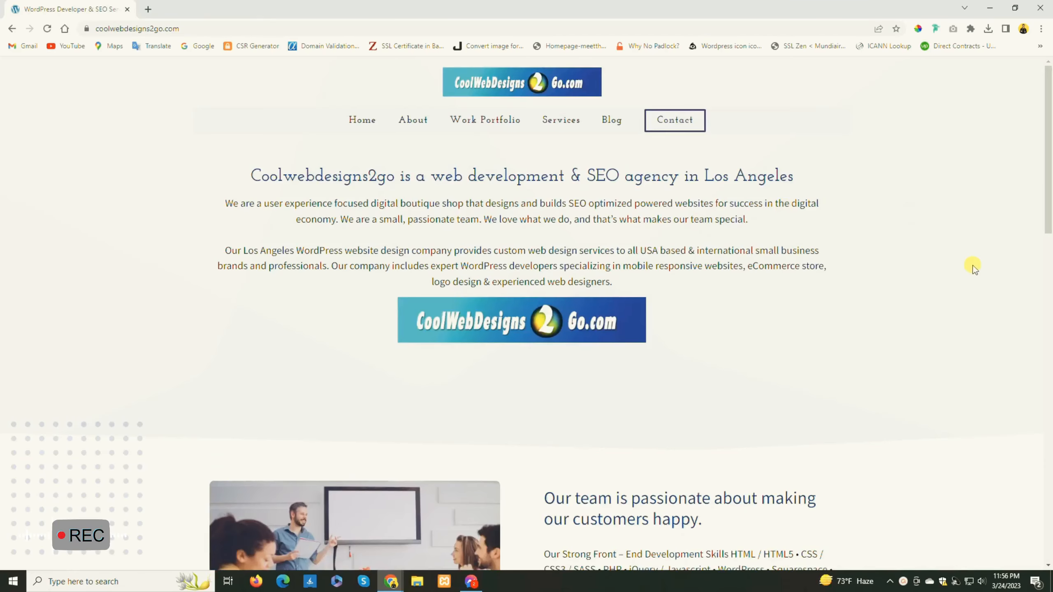